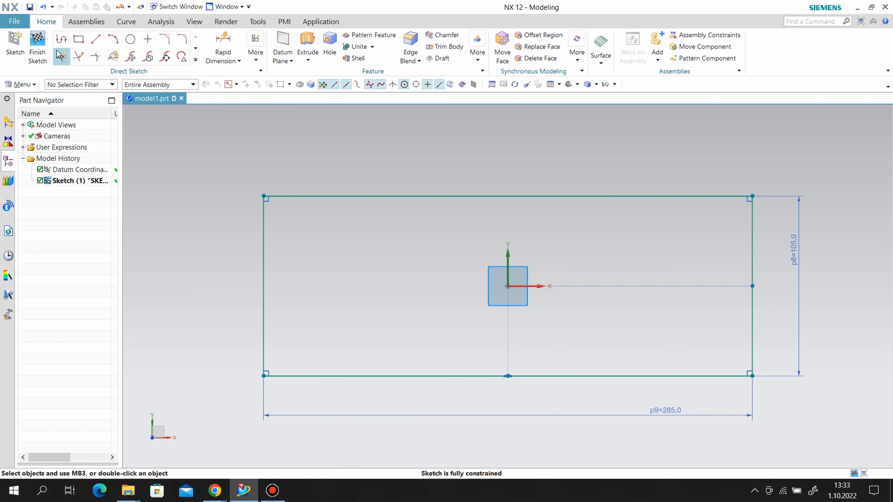
- Finish the base rectangle sketch and extrude it 60 mm downward as a solid block
click(37, 45)
mouse_move(539, 330)
middle_down()
mouse_move(554, 326)
mouse_move(537, 352)
middle_up()
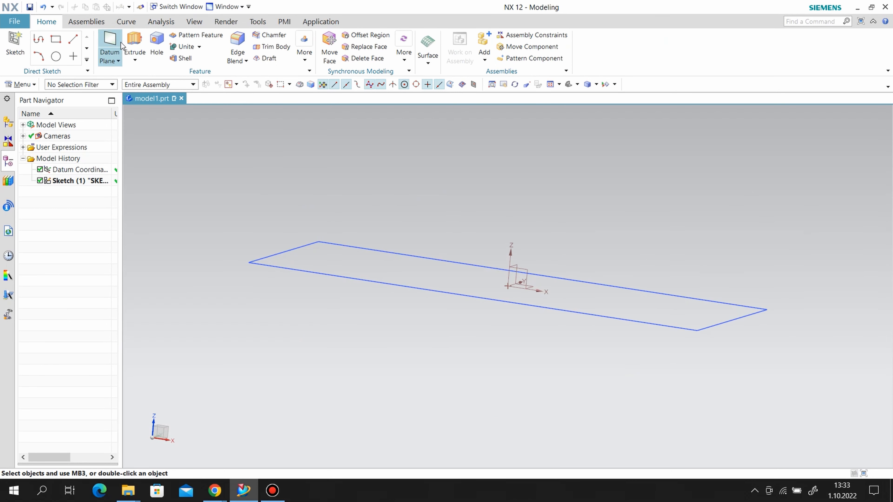
click(134, 46)
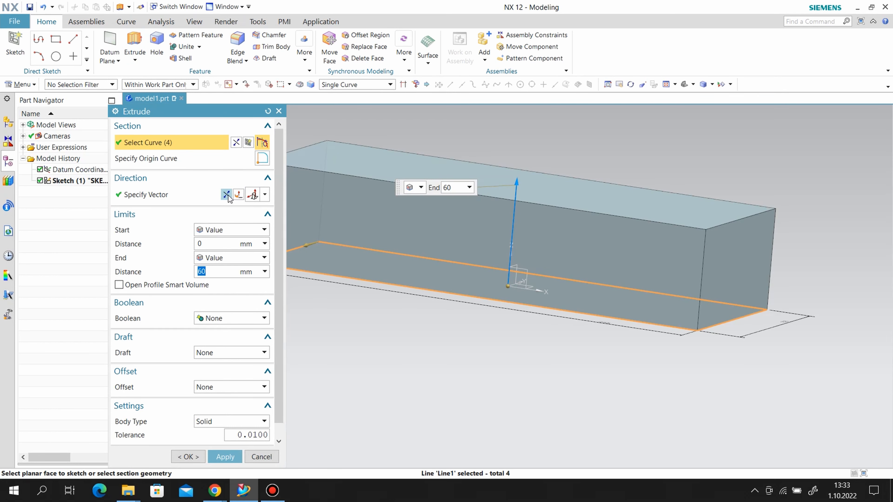
click(226, 194)
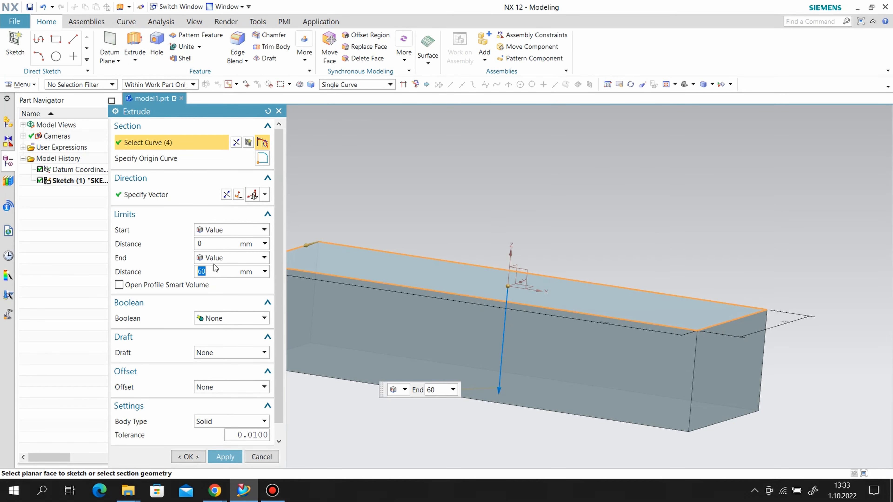
click(224, 456)
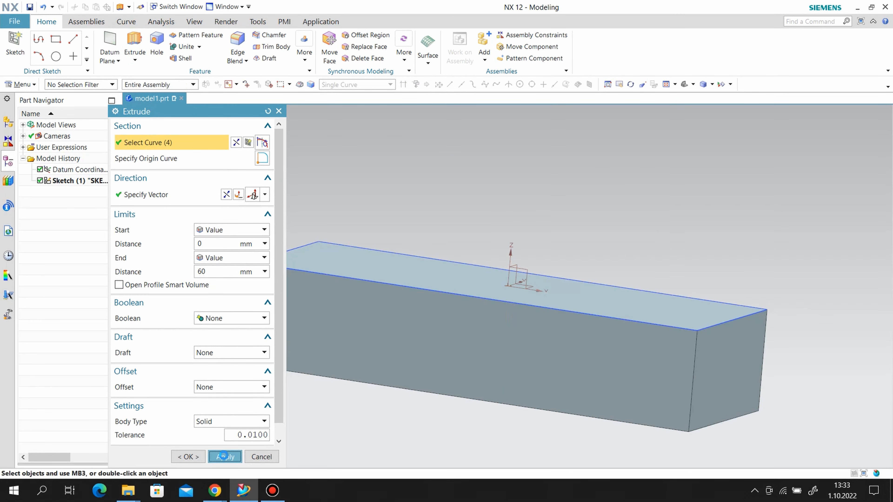
click(279, 112)
- Hide the base sketch outlining the block's top face
click(285, 254)
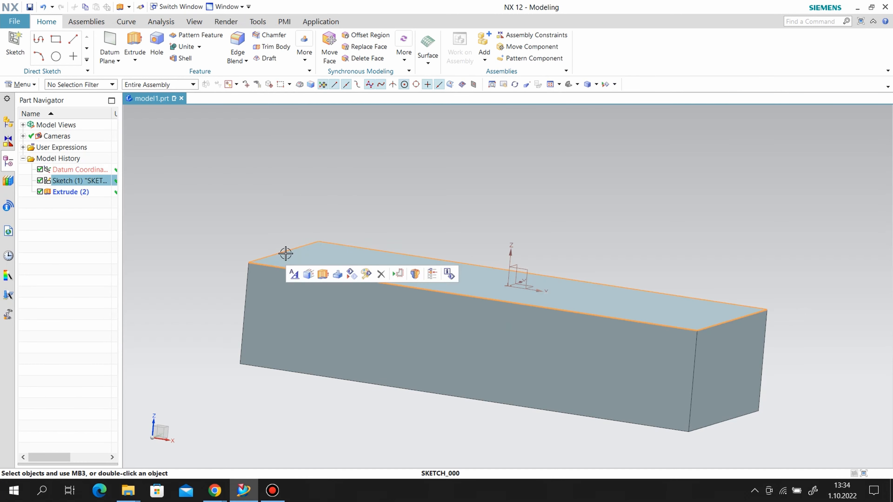
right_click(285, 253)
click(310, 22)
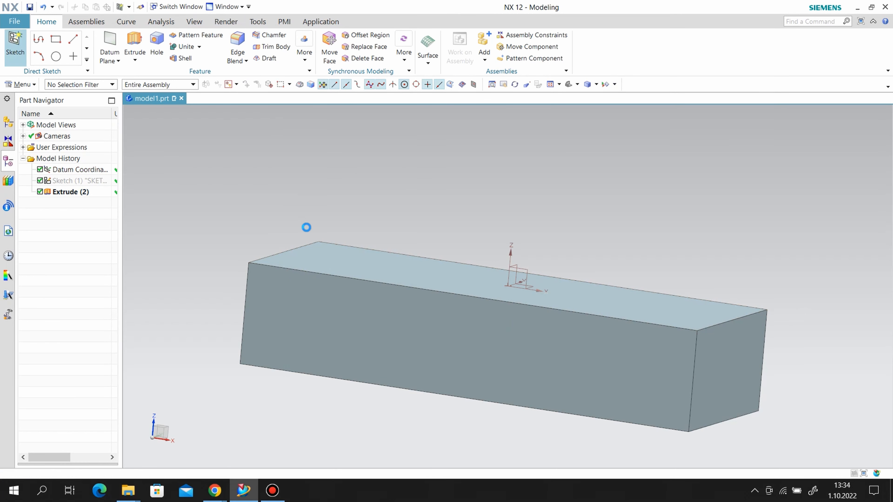
- Create a sketch on the block's top face and draw a rectangle about 43 mm wide near the origin corner
click(495, 289)
middle_drag(572, 295, 572, 324)
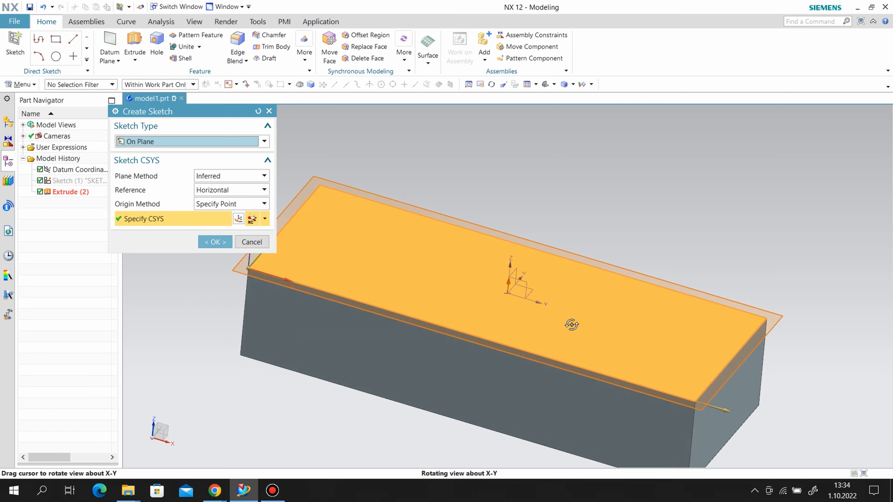
click(529, 291)
click(218, 242)
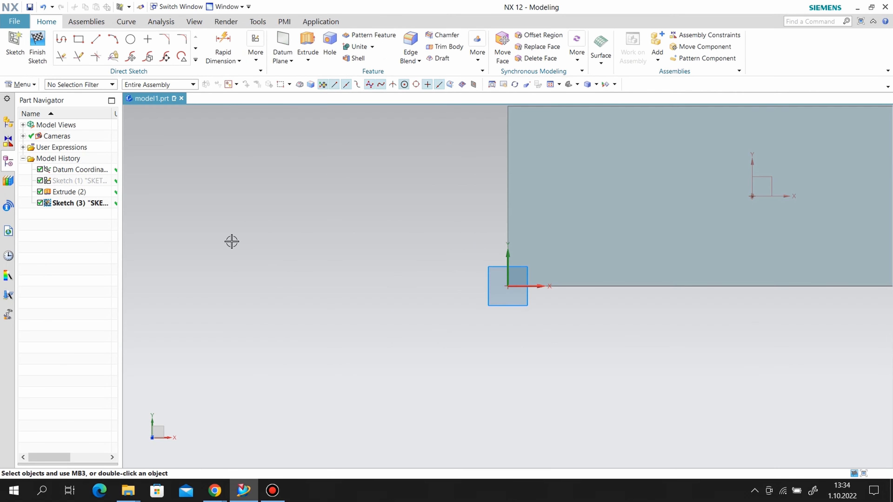
click(79, 39)
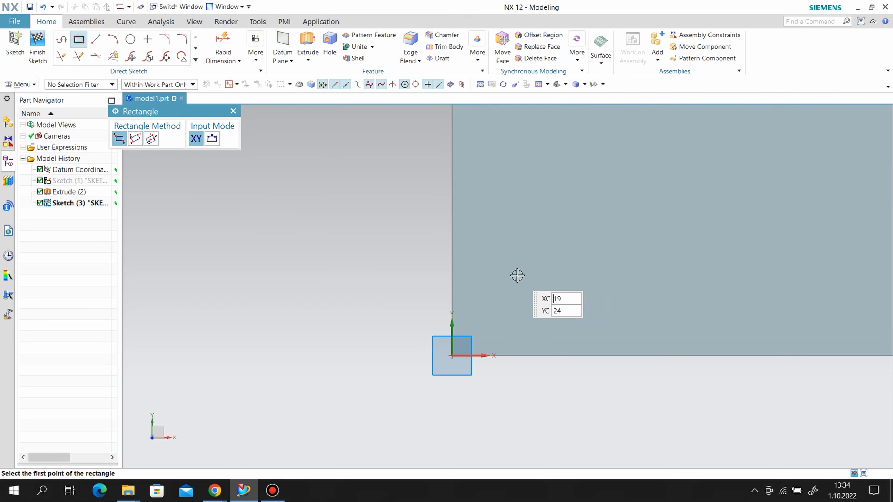
click(509, 189)
click(654, 330)
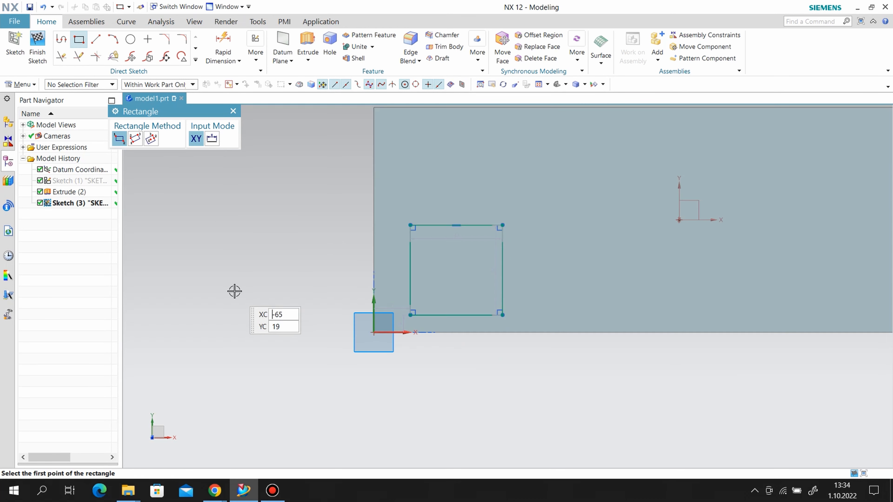
- Dimension the corner rectangle to 30 mm wide and 45 mm high
click(223, 46)
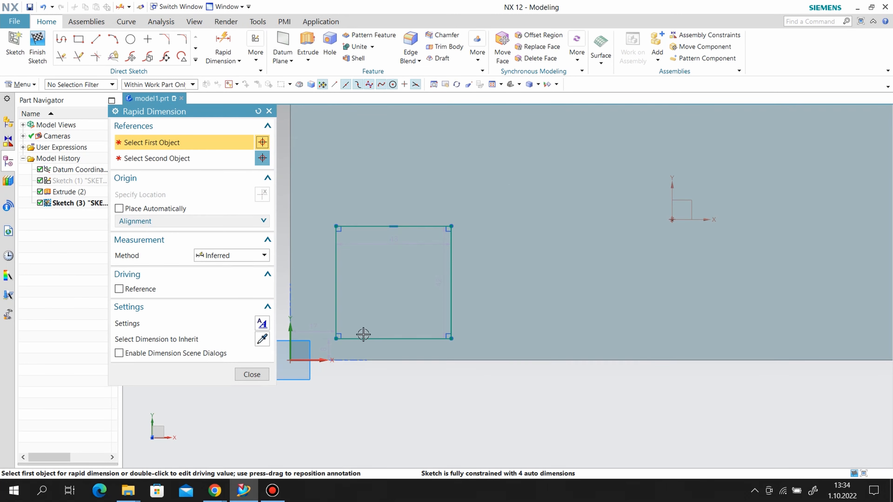
click(380, 399)
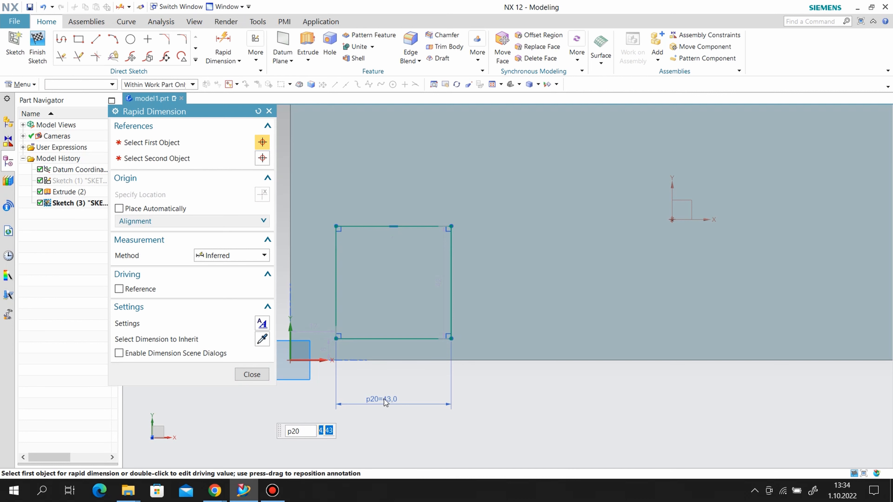
text(30)
key(Return)
click(403, 292)
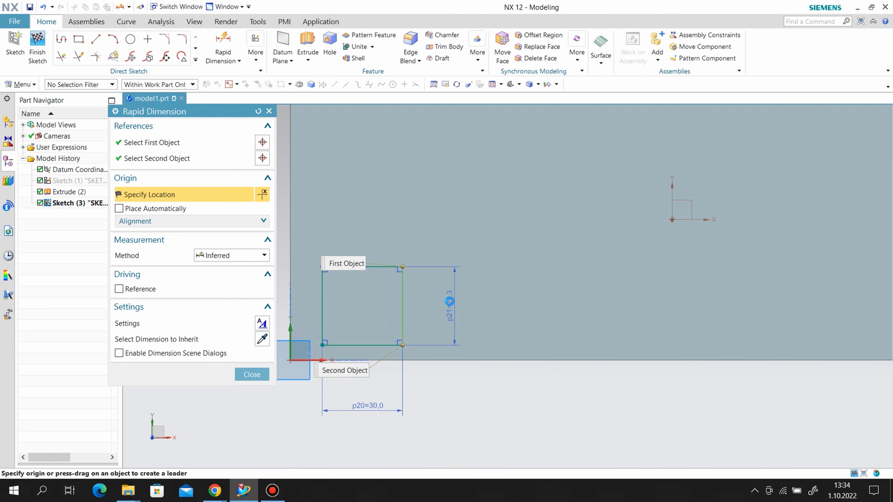
click(449, 301)
text(45)
key(Return)
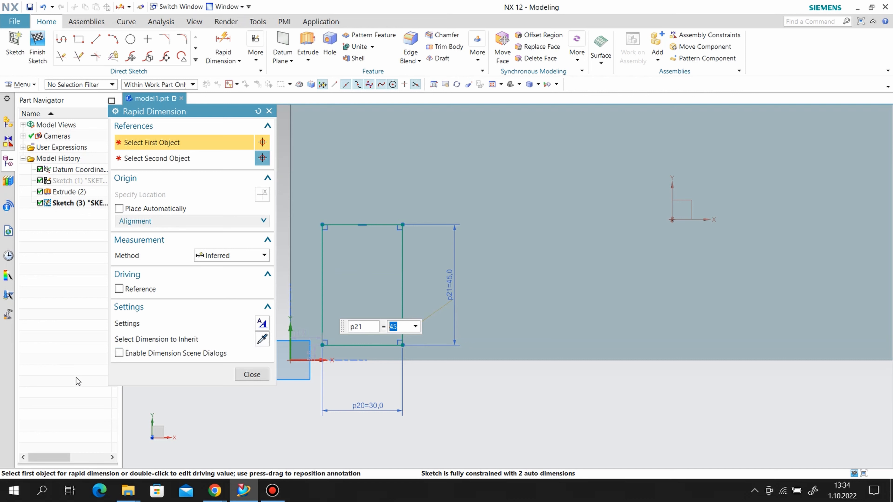
click(246, 375)
- Dimension the rectangle's nearest vertical side 5 mm from the block's short edge
click(223, 46)
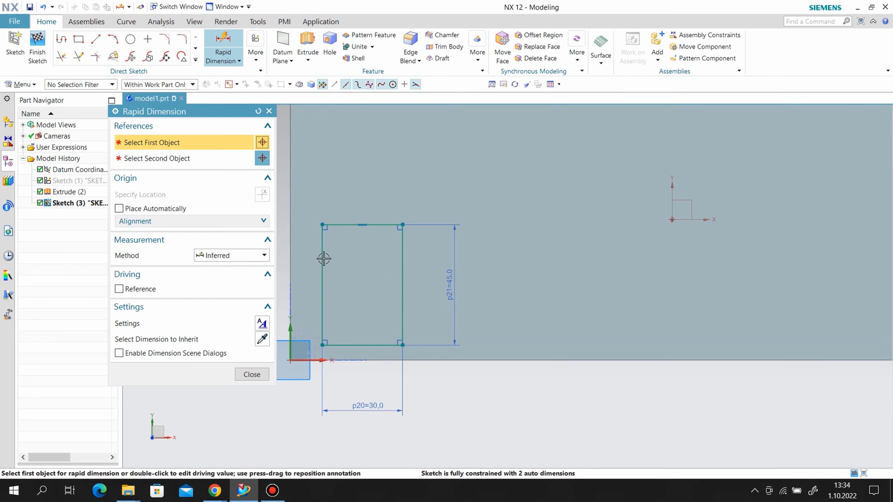
click(321, 250)
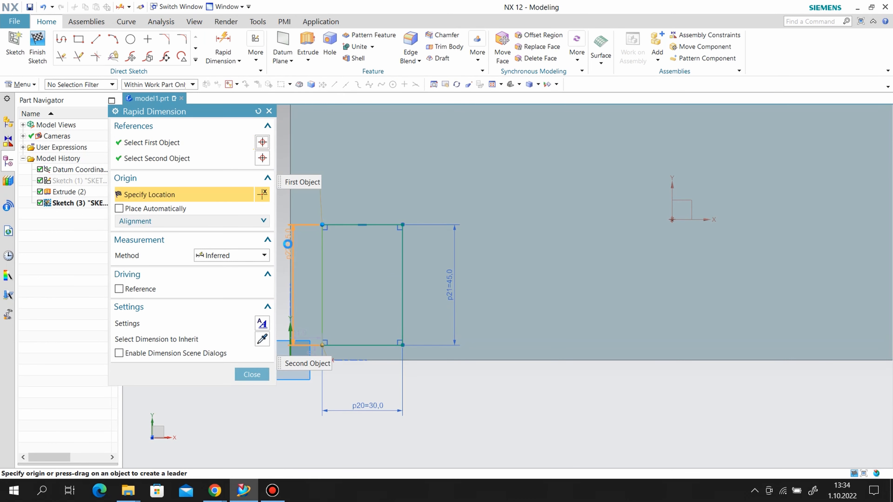
click(294, 403)
click(293, 401)
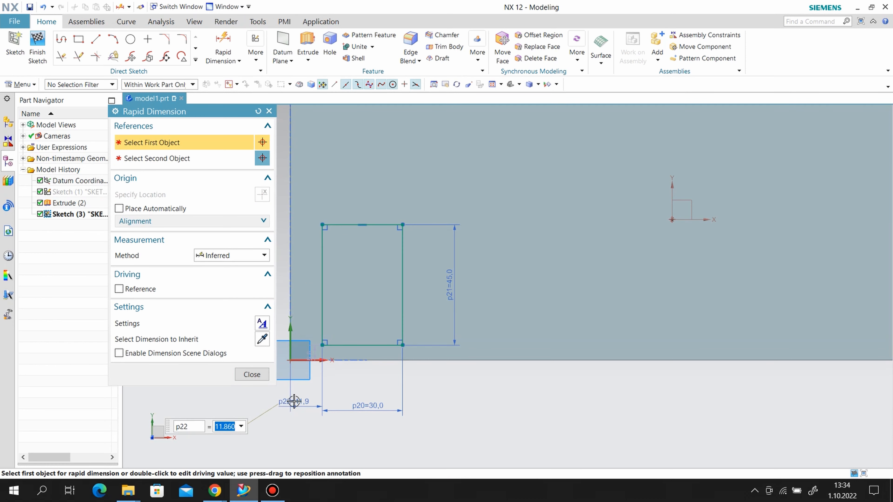
text(5)
key(Return)
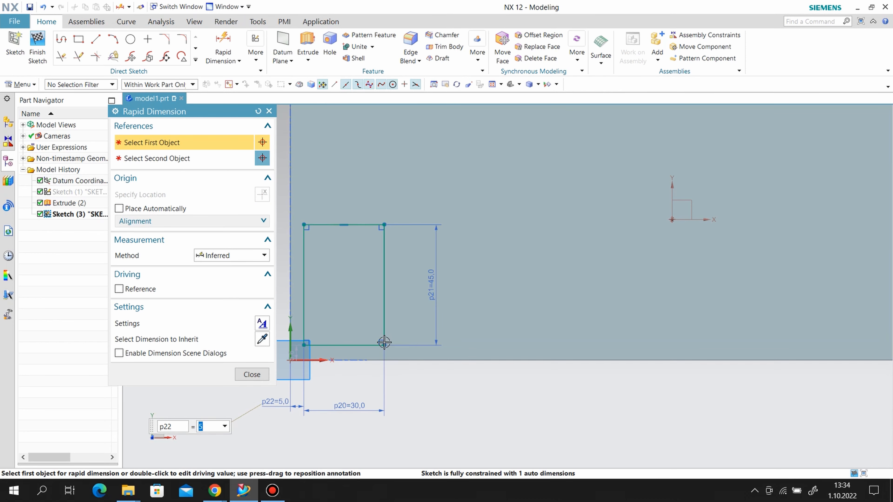
- Dimension the rectangle's lower side 5 mm from the block's long edge
click(364, 344)
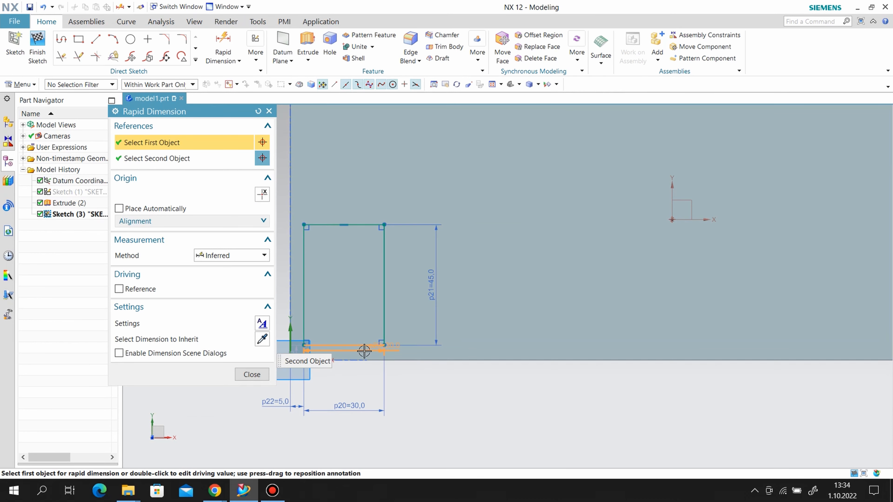
click(372, 361)
scroll(651, 373, down, 1)
scroll(347, 364, up, 2)
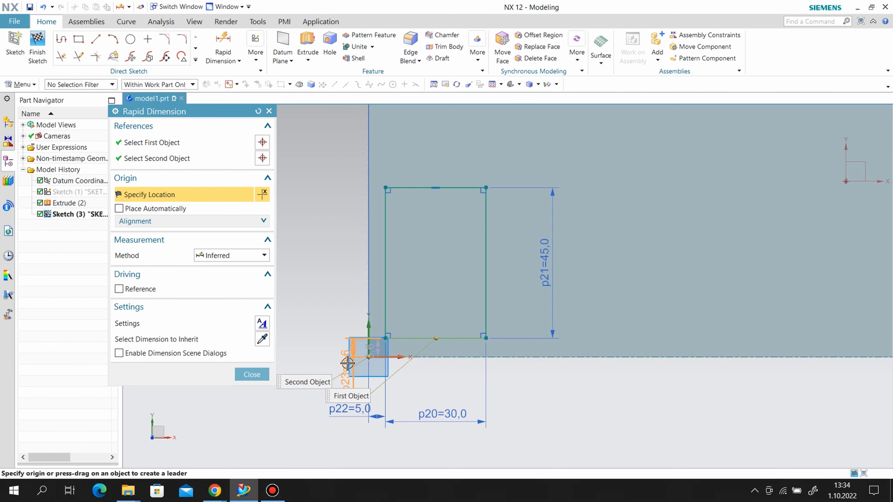
click(314, 297)
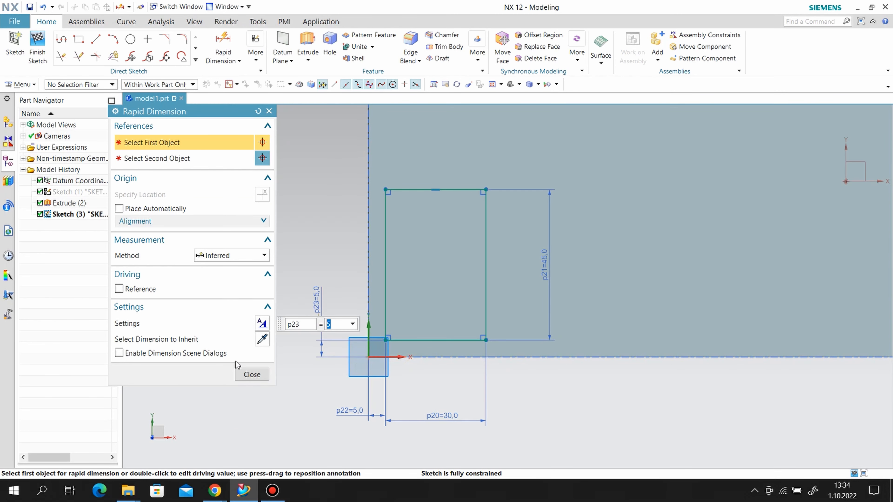
click(245, 368)
click(260, 373)
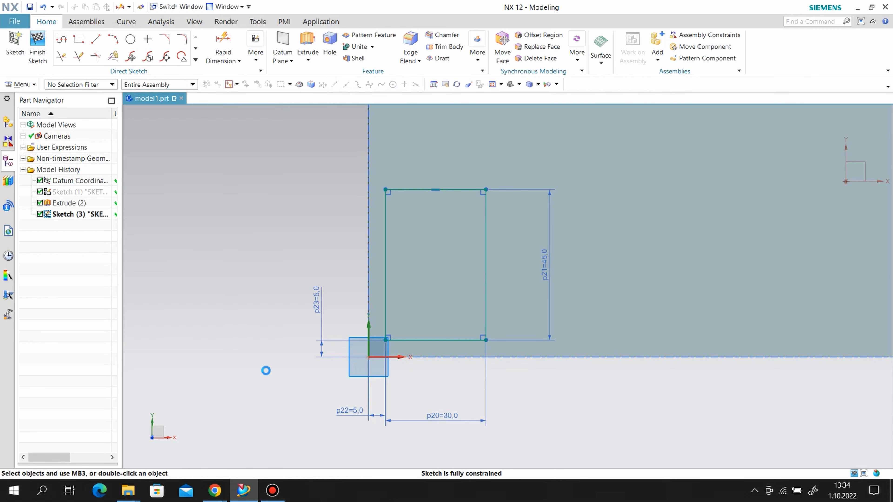
- Finish the sketch and set up an extrude of the corner rectangle that subtracts from the block, with the direction reversed into the body
click(37, 46)
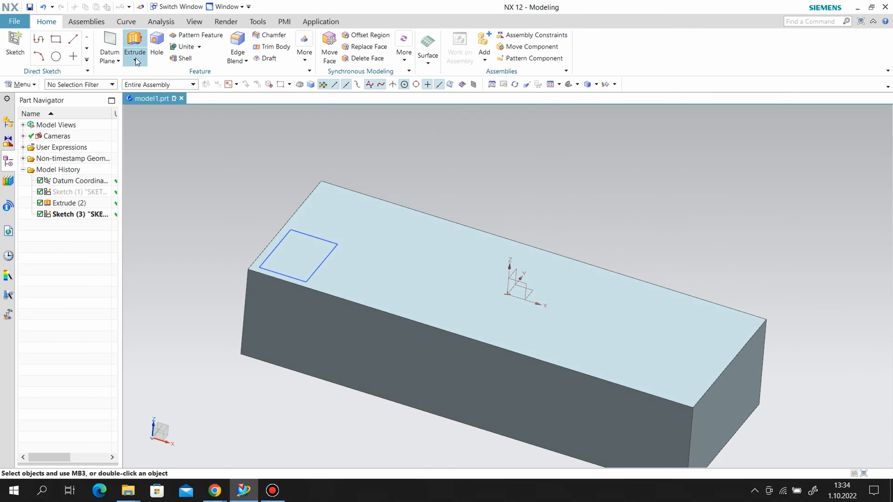
click(136, 61)
click(141, 70)
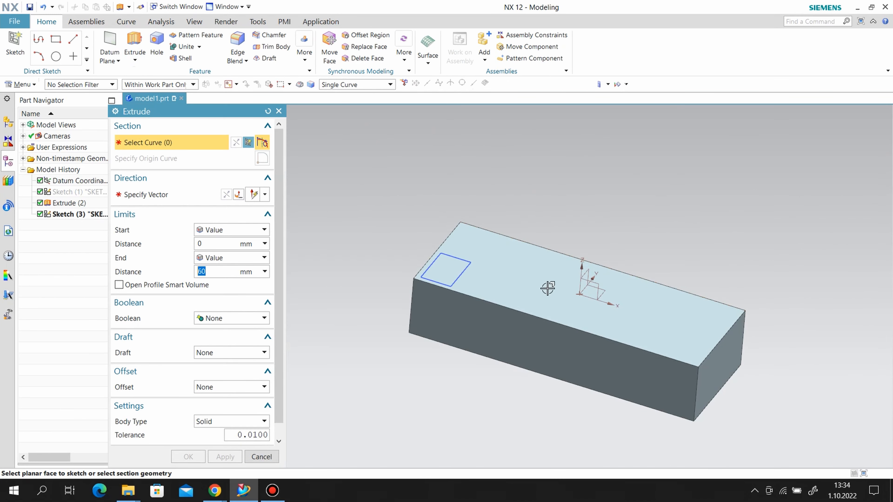
middle_drag(547, 288, 564, 374)
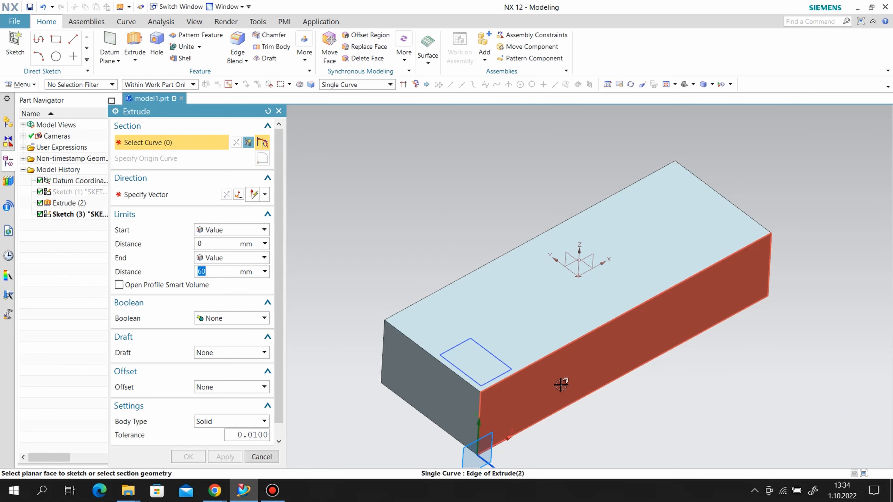
click(232, 319)
click(227, 318)
click(73, 214)
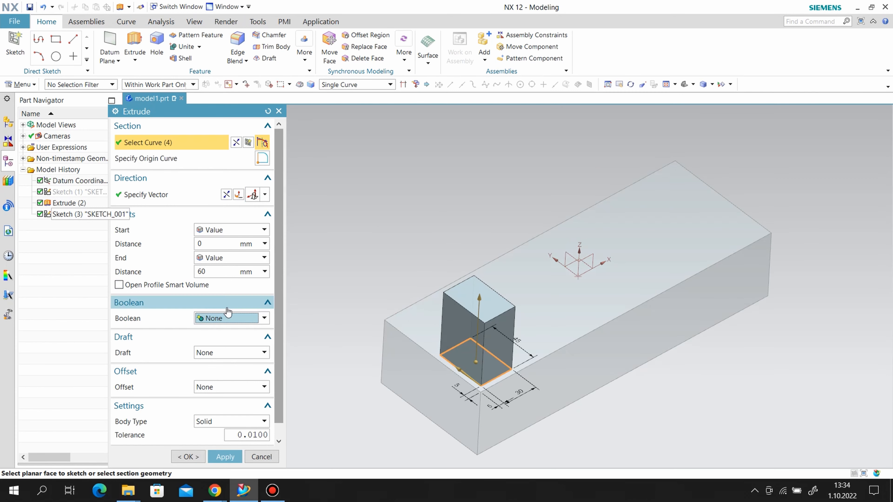
click(228, 317)
click(225, 350)
click(227, 195)
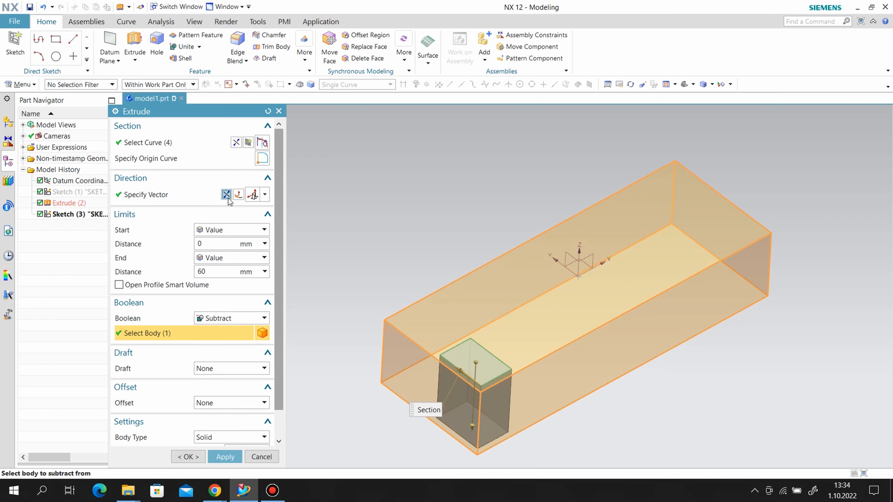
- Cut the pocket to an end distance of 35 mm with a From Start Limit draft of 6°
click(220, 366)
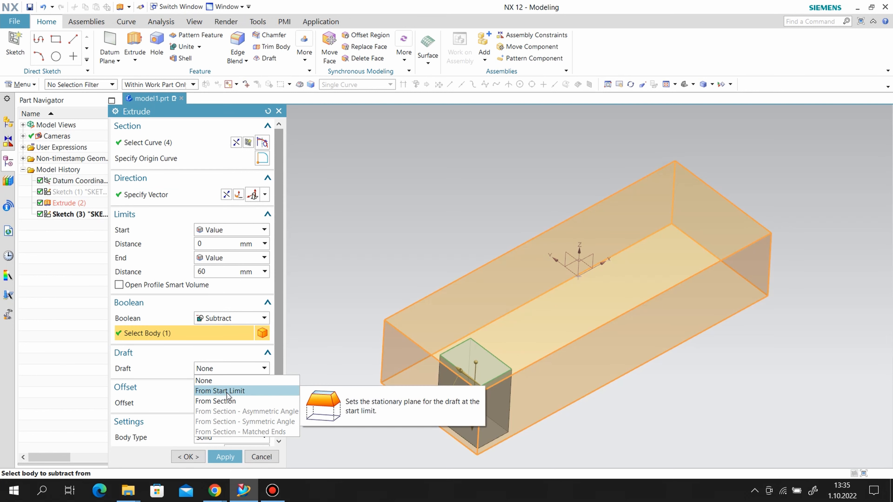
click(226, 392)
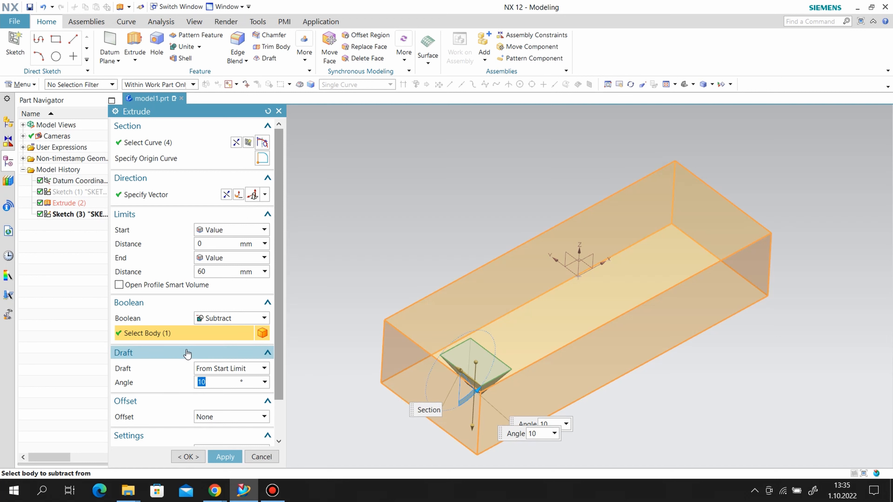
click(219, 274)
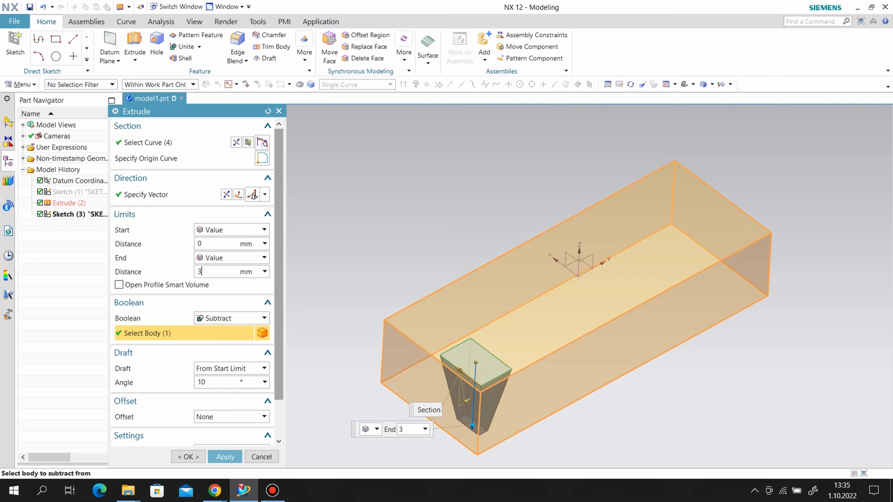
key(Return)
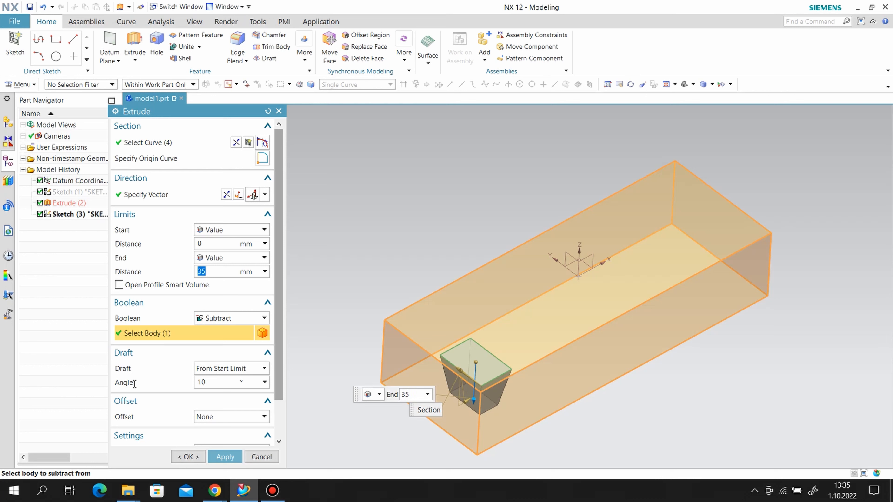
click(197, 381)
text(6)
key(Return)
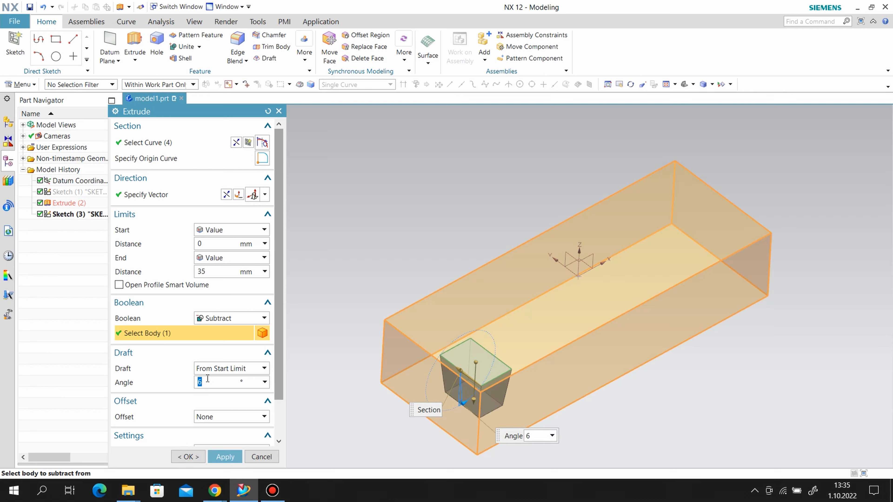
click(225, 456)
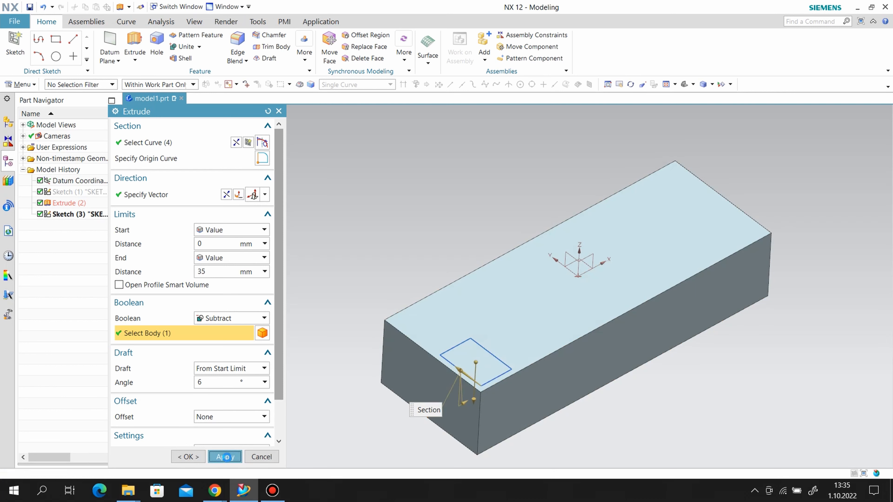
click(278, 111)
- Hide the sketch around the pocket opening
scroll(531, 368, up, 2)
scroll(532, 368, up, 1)
right_click(470, 333)
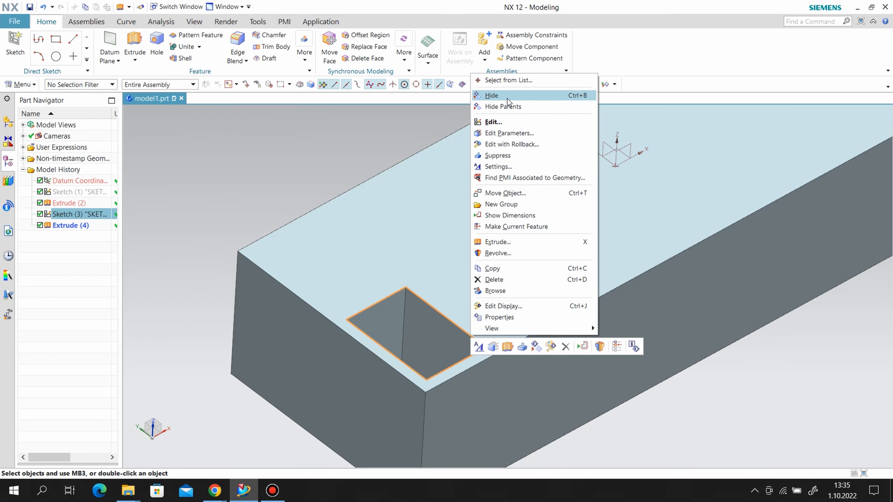
click(507, 99)
click(238, 50)
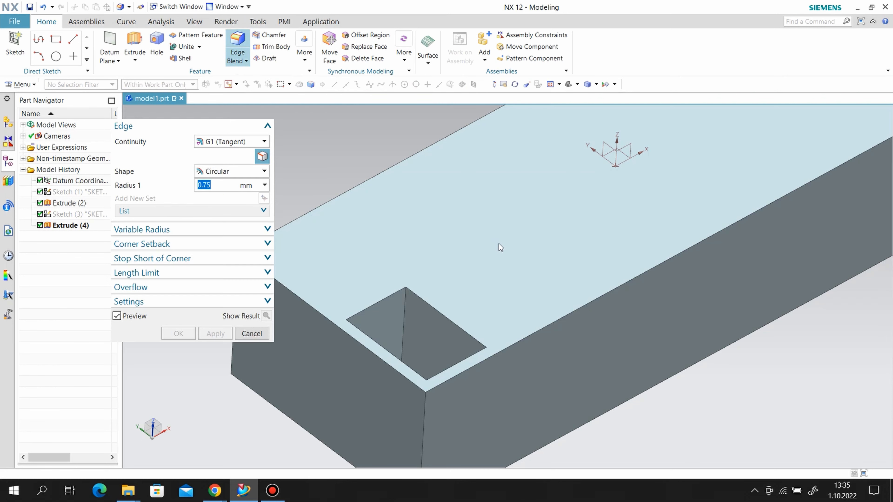
scroll(499, 243, down, 1)
scroll(499, 243, down, 1)
scroll(436, 302, up, 1)
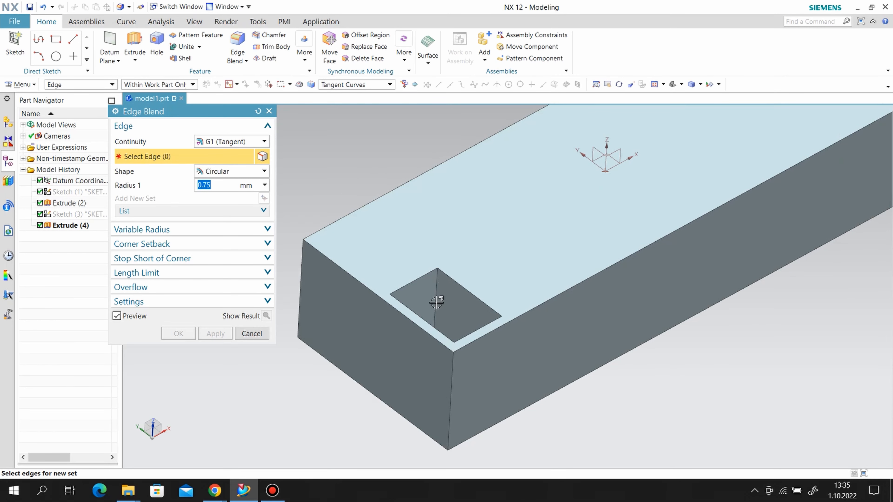
click(434, 300)
middle_drag(574, 343, 560, 362)
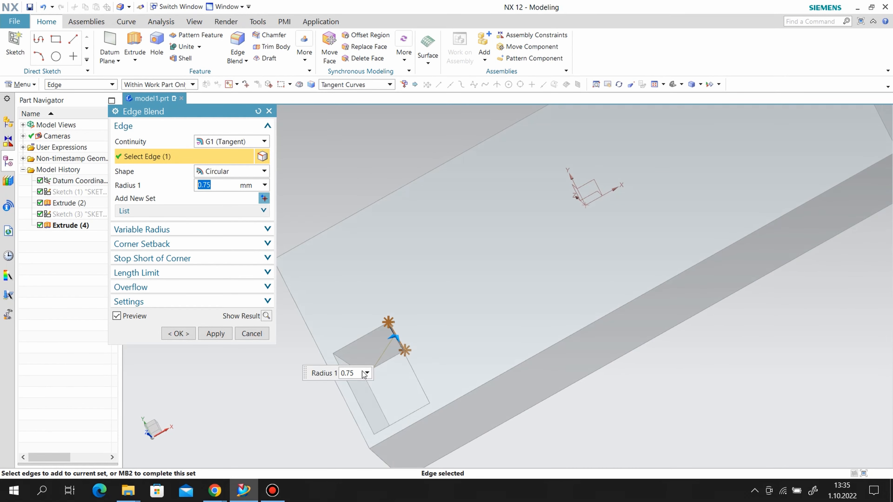
click(386, 360)
click(376, 401)
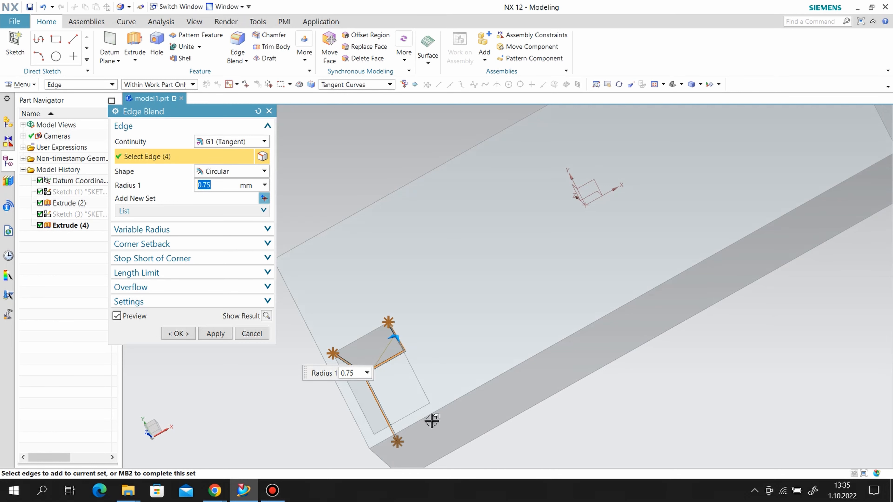
middle_drag(495, 385, 515, 380)
click(441, 386)
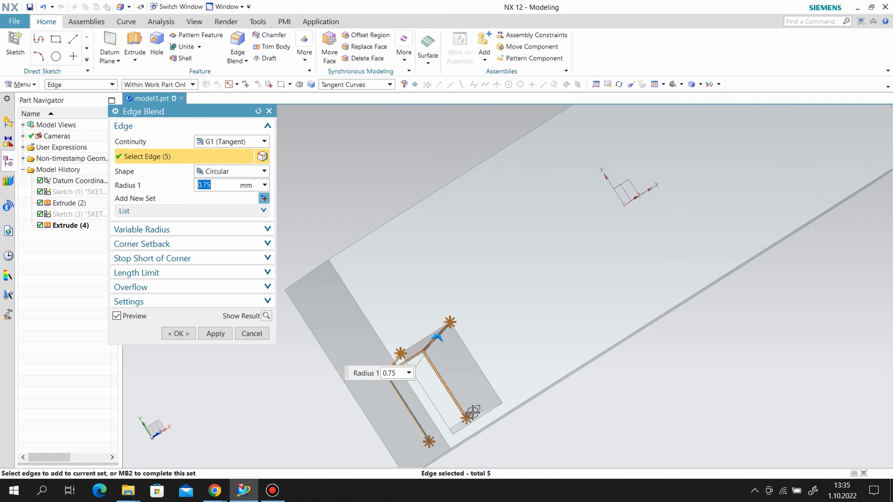
click(454, 423)
scroll(548, 344, down, 2)
middle_drag(546, 344, 528, 364)
scroll(522, 372, up, 2)
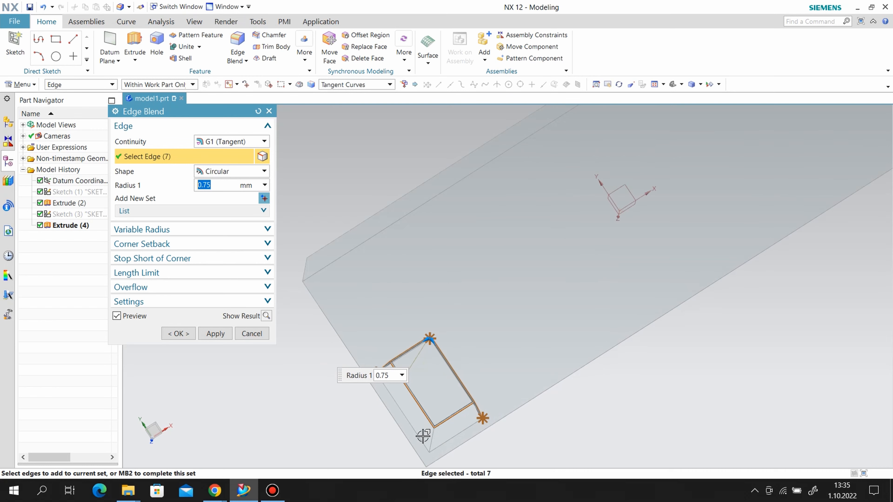
click(431, 439)
middle_drag(474, 380, 512, 331)
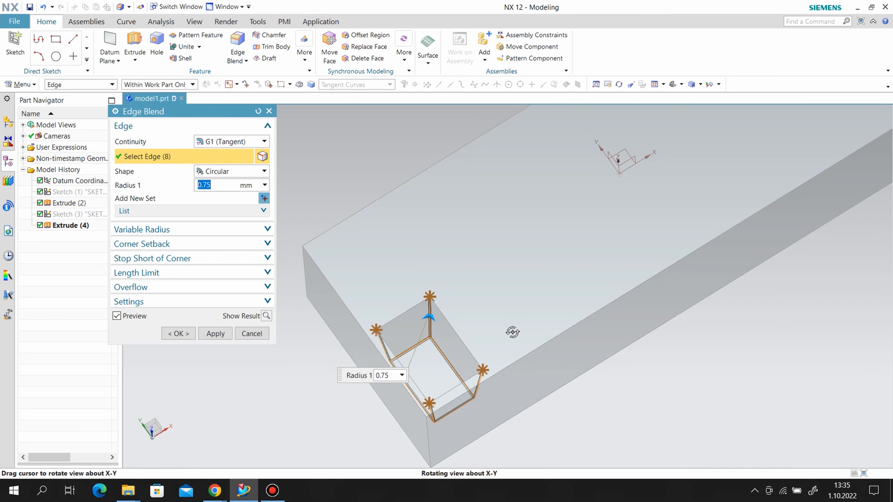
click(451, 318)
click(450, 317)
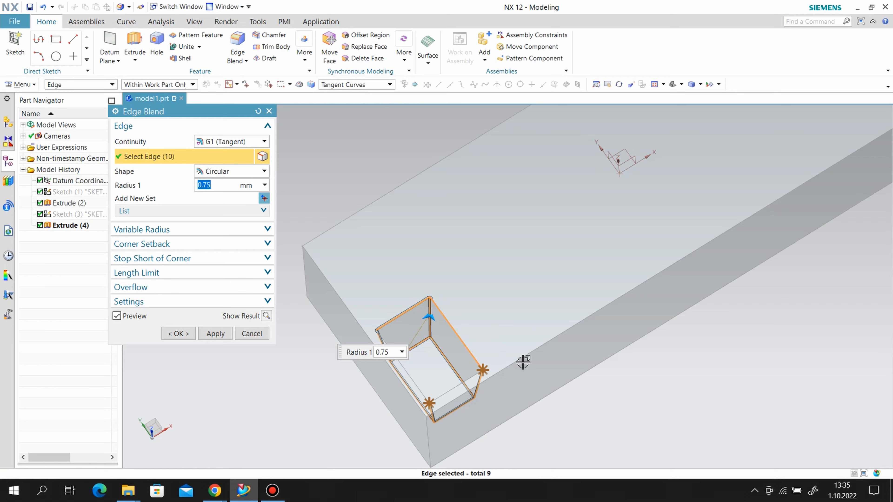
middle_click(507, 368)
middle_drag(529, 361, 355, 413)
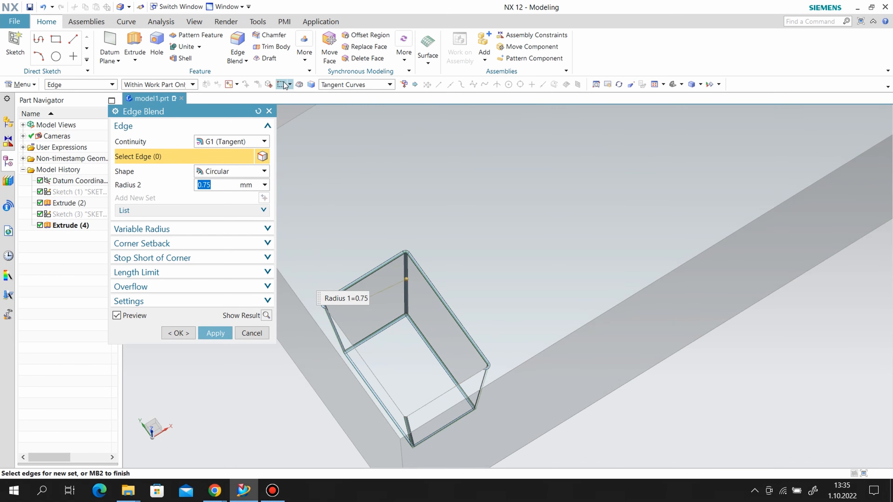
click(269, 112)
double_click(70, 225)
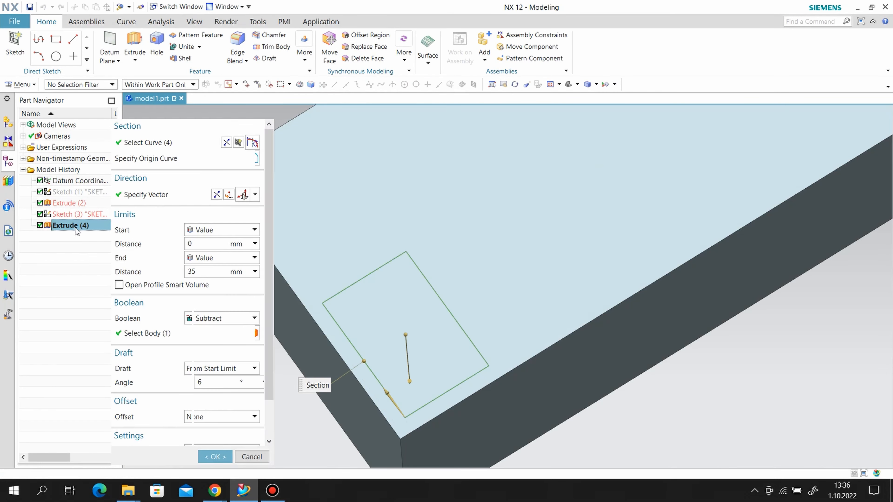
middle_click(402, 239)
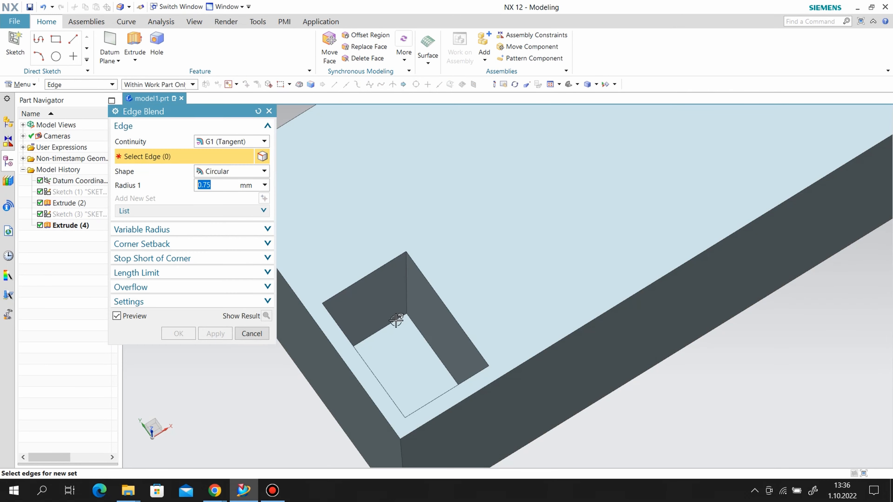
- Blend the pocket's floor edges, corner edges and opening edges with a circular radius of 0.75 mm
click(395, 320)
click(406, 289)
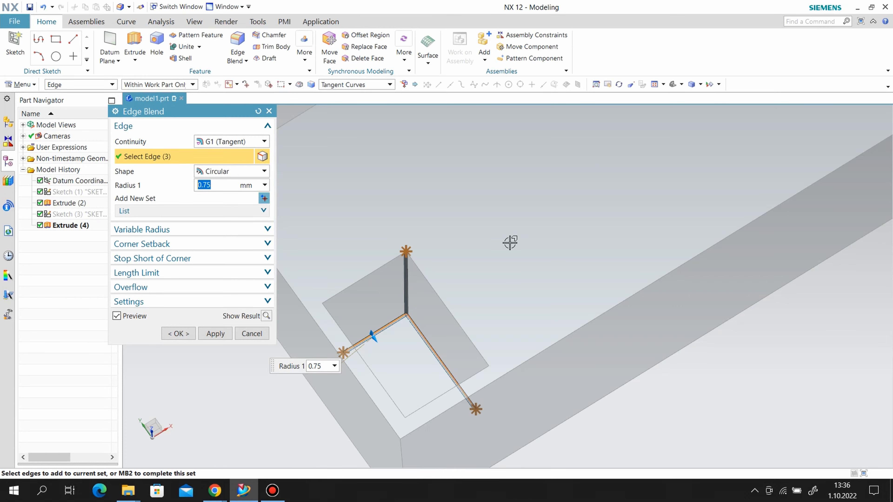
middle_drag(512, 243, 515, 365)
click(529, 356)
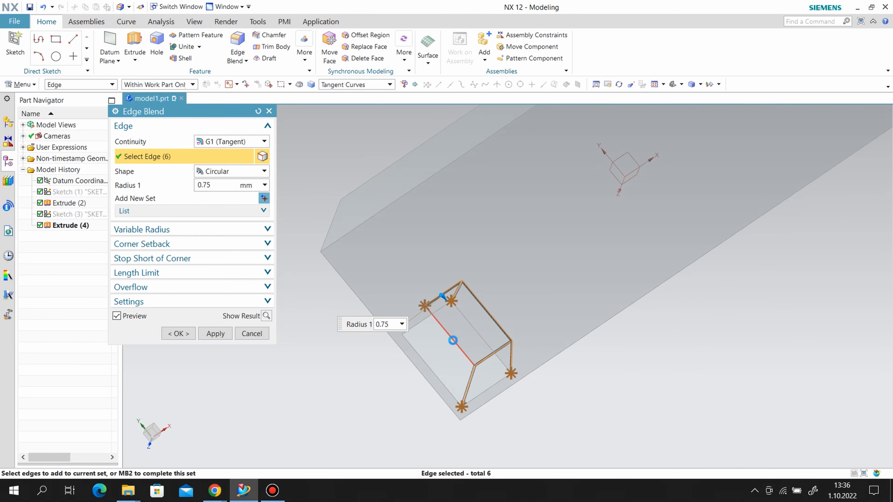
click(453, 340)
middle_drag(453, 340, 420, 344)
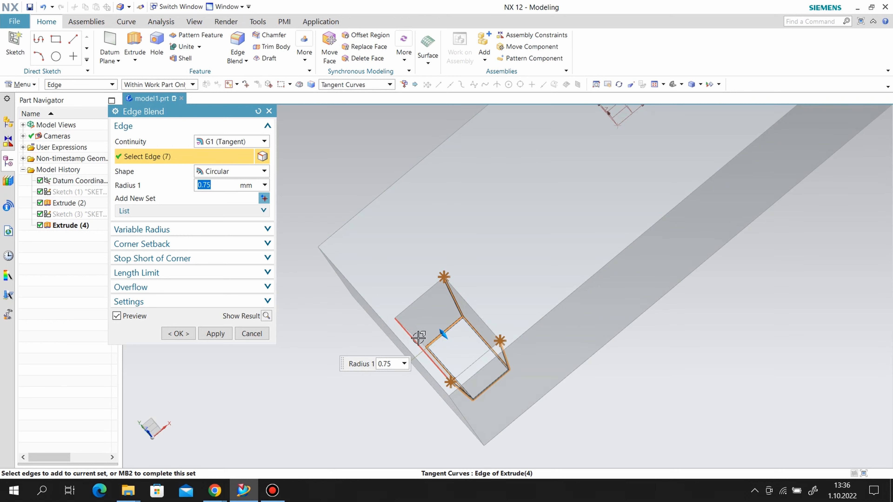
click(467, 300)
click(478, 358)
click(423, 350)
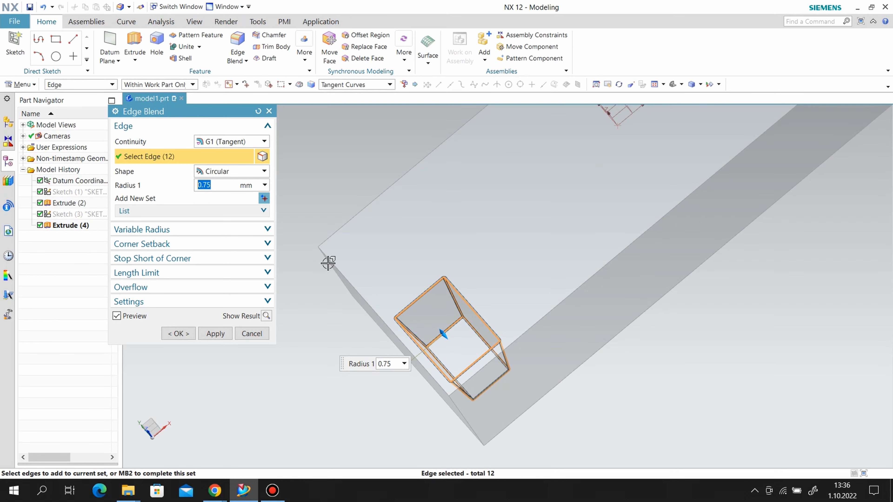
click(178, 334)
- Start a Pattern Feature with the pocket extrude and its edge blend as the features to pattern
middle_drag(538, 273, 542, 332)
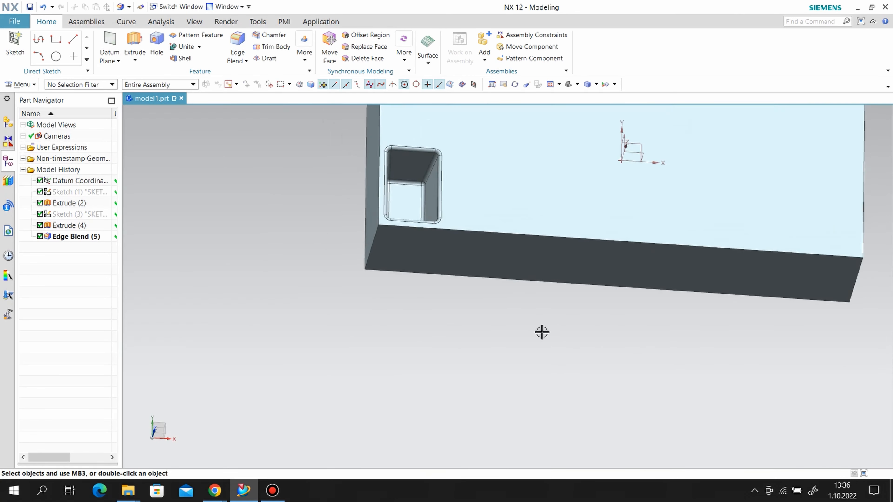
scroll(544, 330, down, 1)
scroll(612, 184, up, 1)
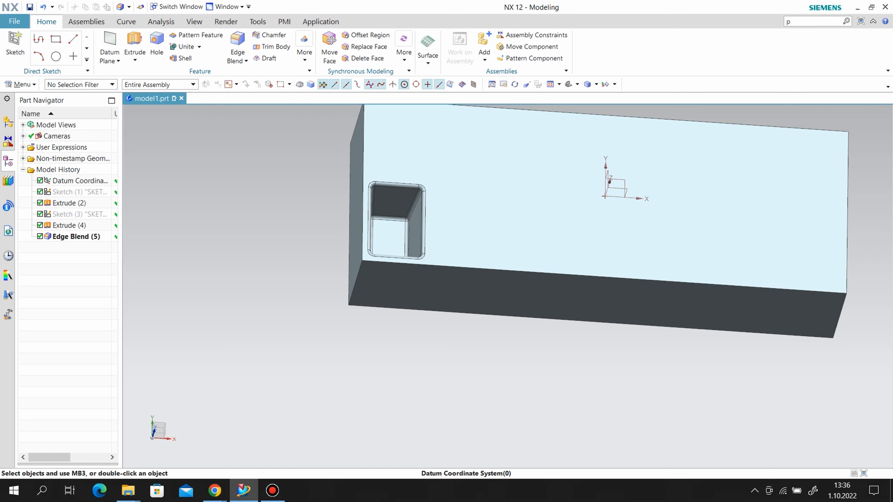
text(pattern)
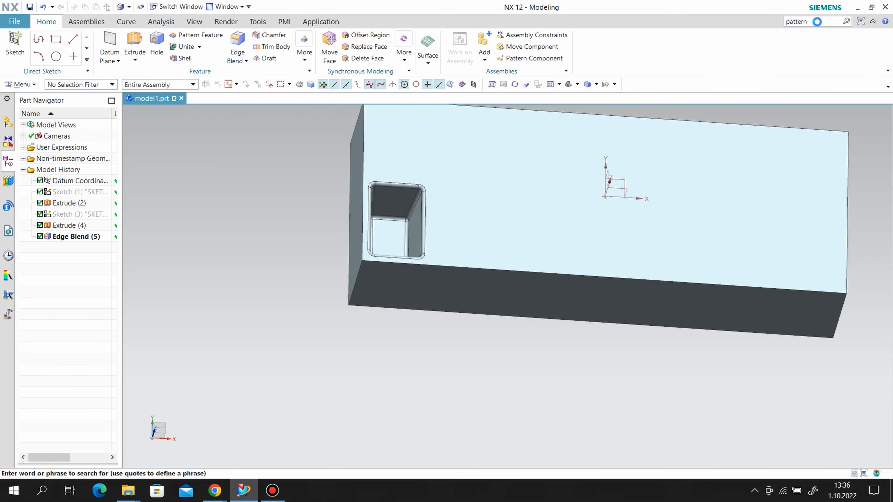
key(Return)
click(702, 195)
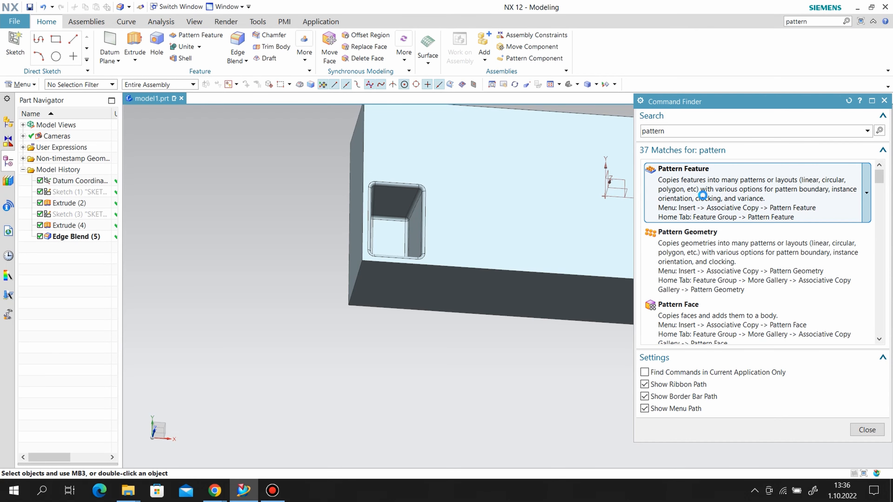
click(66, 225)
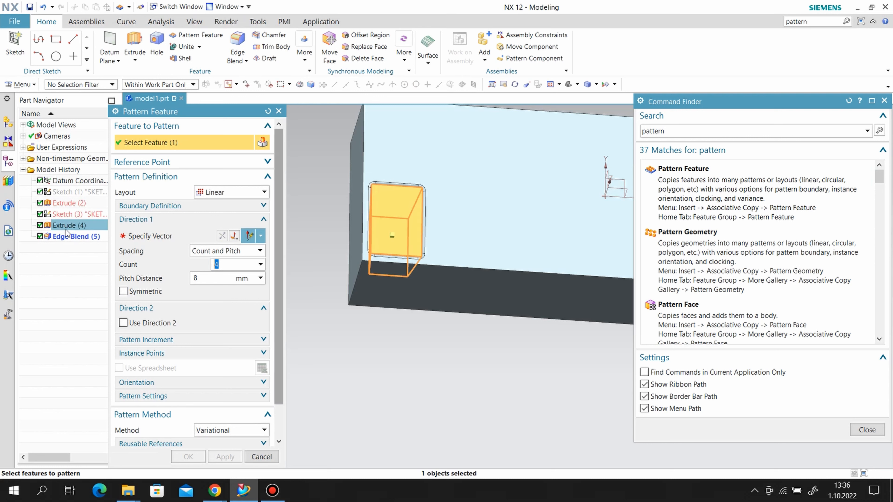
ctrl+click(80, 238)
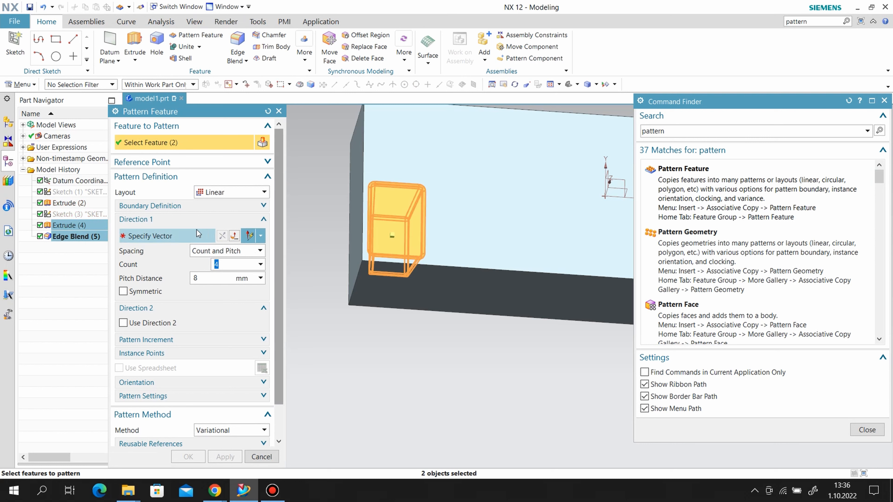
- Pattern the pocket linearly along the block's long edge, reversed to run across the block, with count 8 and pitch 35 mm
click(166, 237)
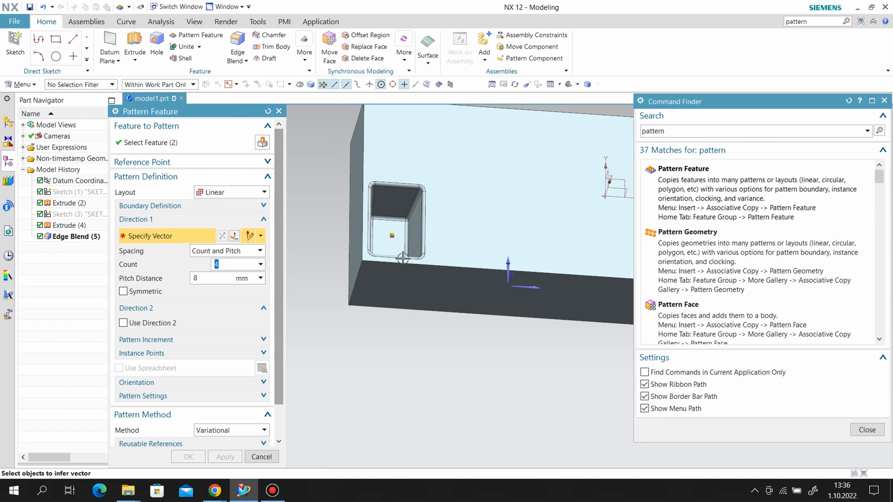
click(475, 271)
scroll(446, 333, down, 3)
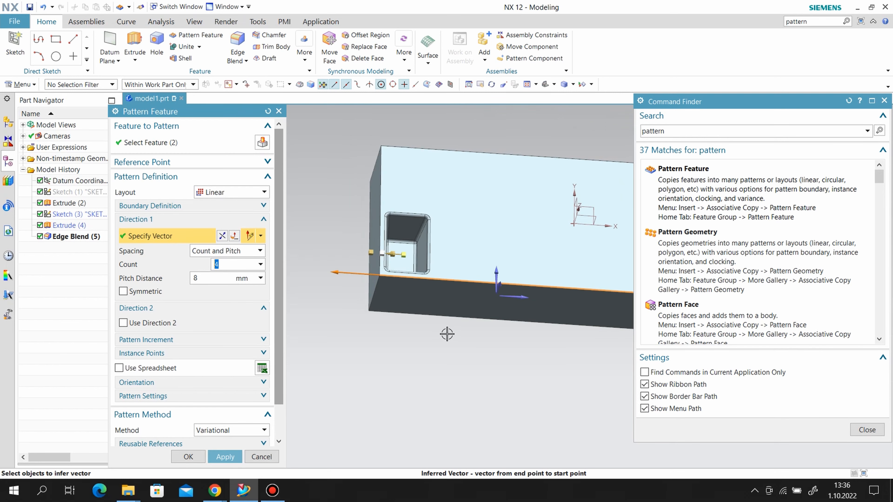
scroll(368, 343, down, 4)
scroll(541, 328, up, 2)
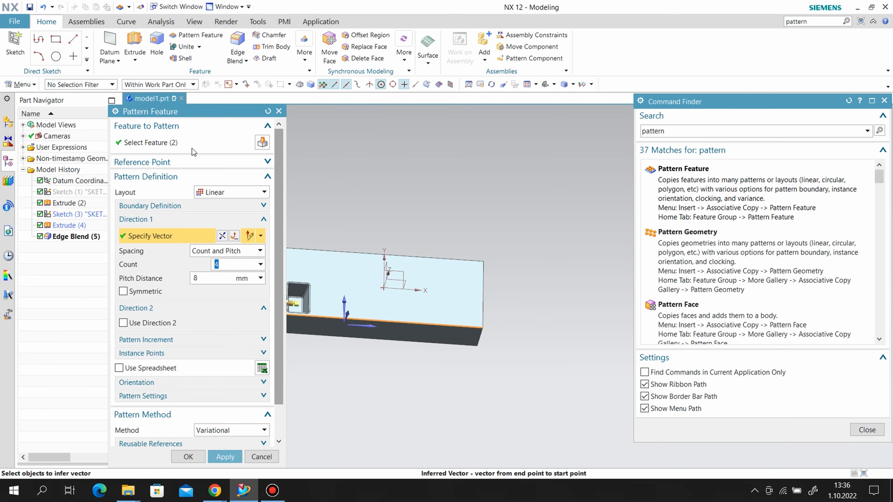
scroll(501, 321, down, 1)
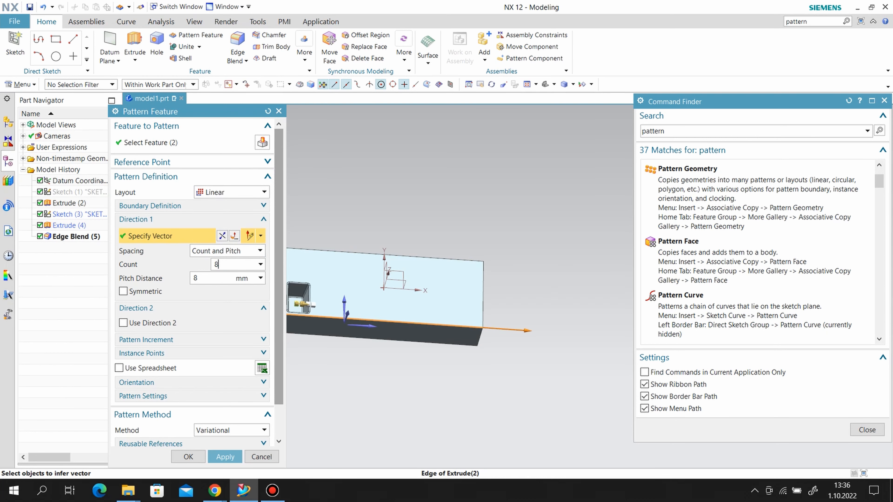
click(208, 277)
text(35)
key(Return)
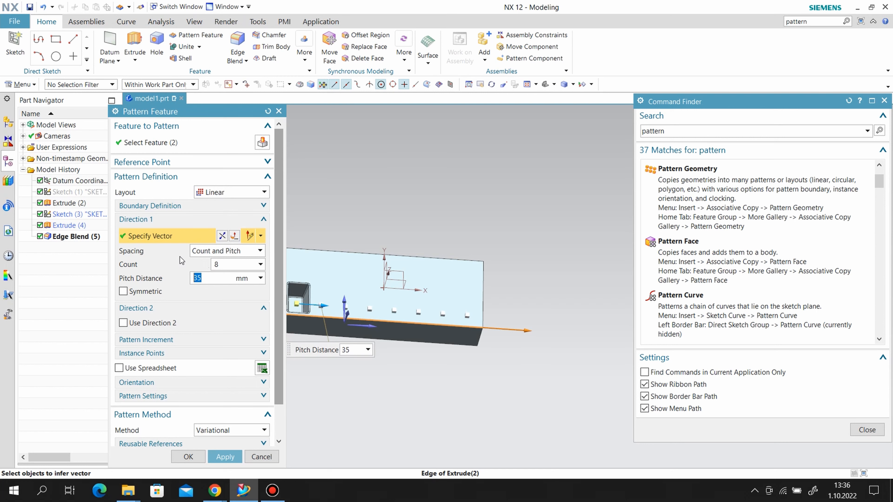
click(228, 457)
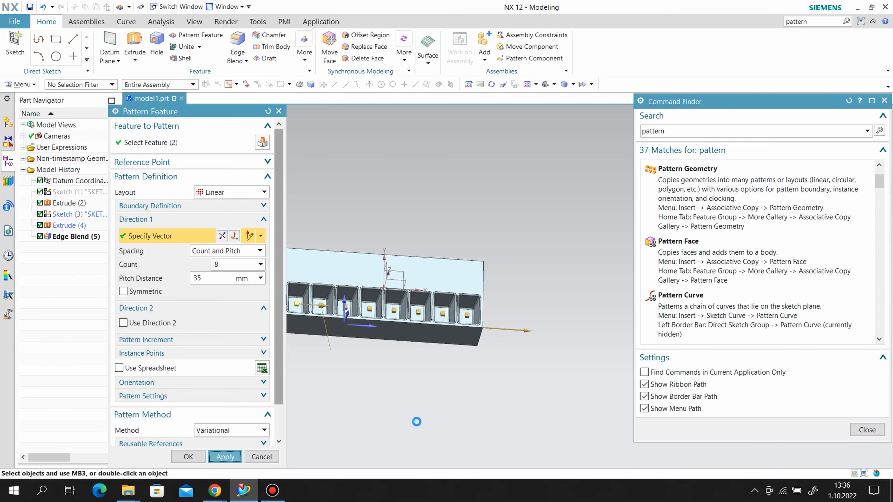
click(279, 112)
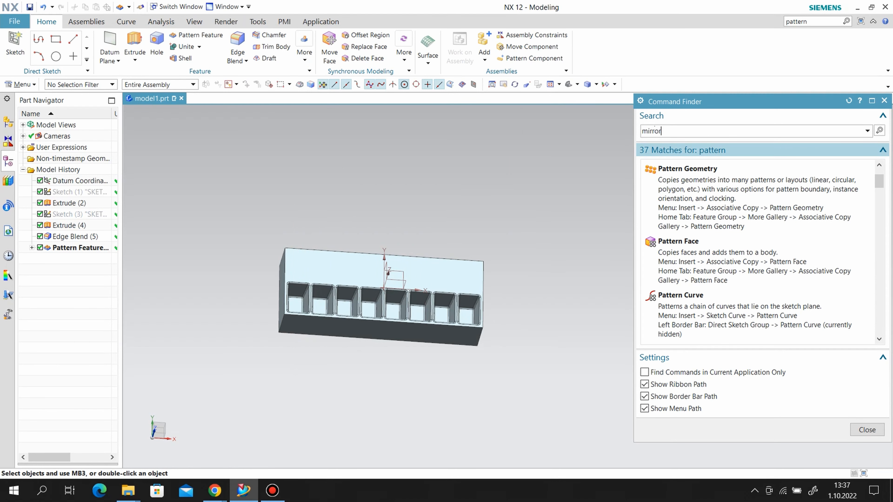
- Mirror the pocket pattern about the datum plane along the block's length, and add the original corner pocket to the mirrored features
key(Return)
click(707, 179)
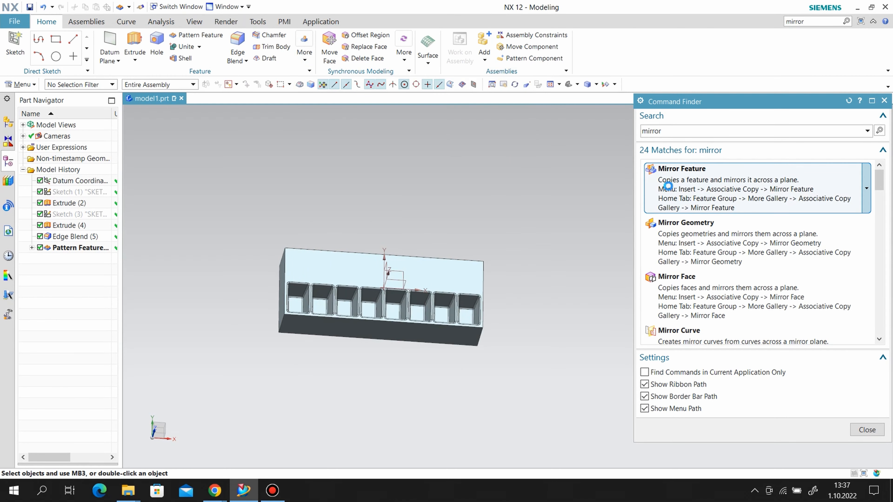
click(77, 247)
click(168, 208)
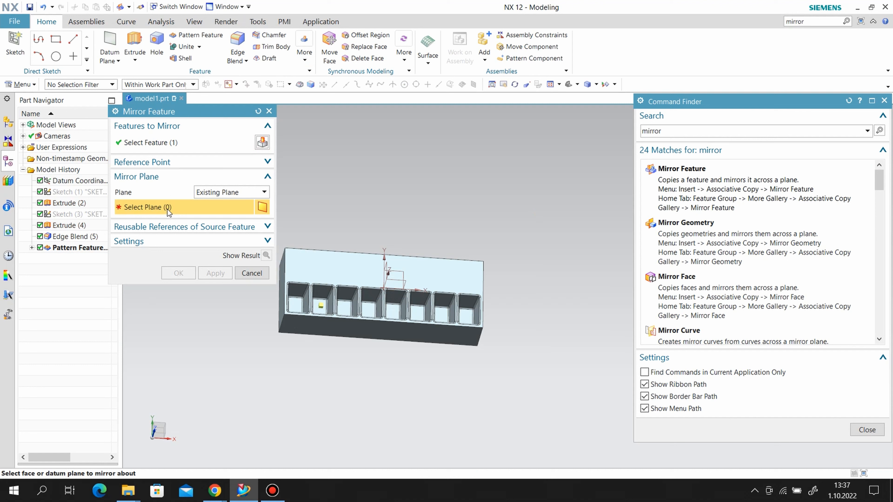
click(401, 278)
click(228, 273)
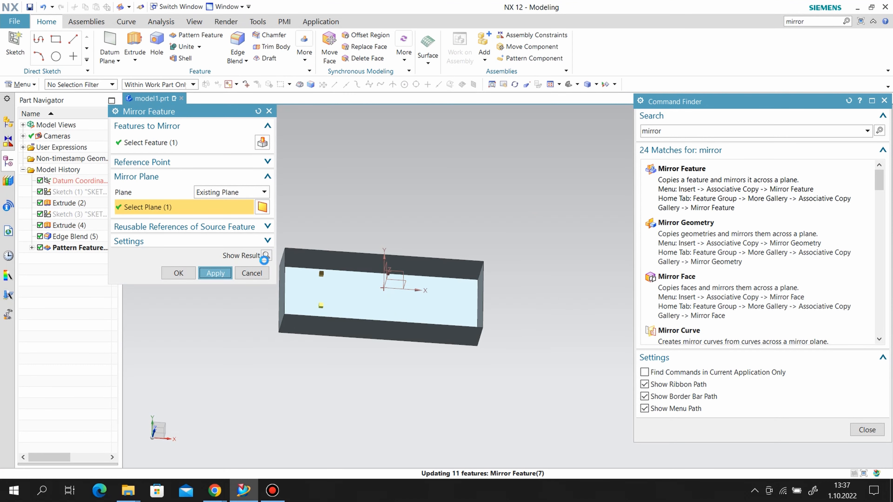
click(269, 111)
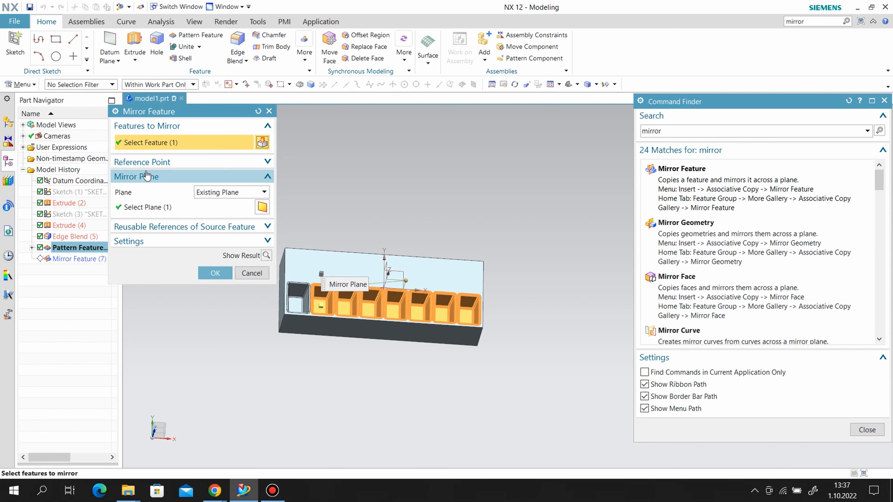
click(73, 226)
click(211, 273)
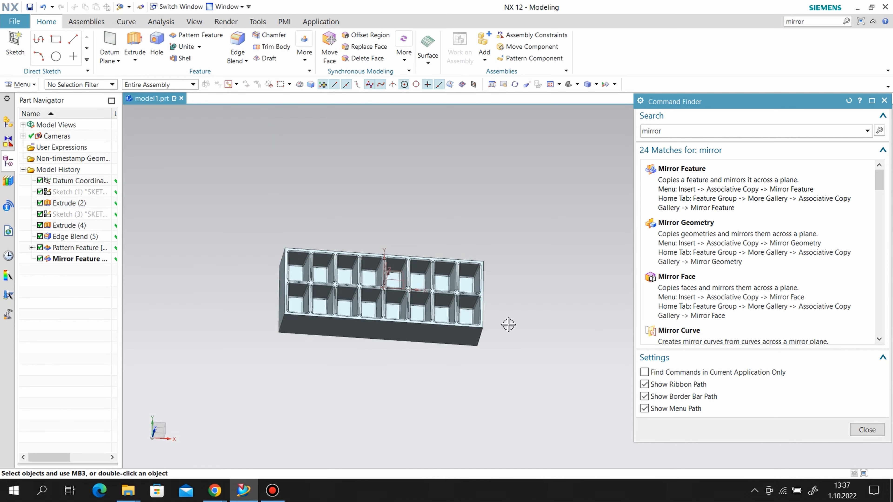
- Hide the datum coordinate system in the middle of the block
middle_drag(508, 379, 504, 311)
scroll(387, 283, up, 2)
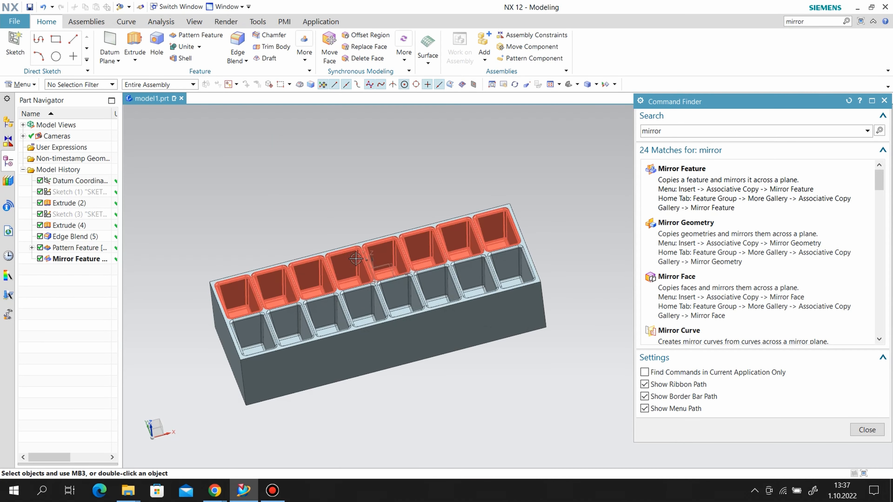
right_click(374, 265)
click(395, 68)
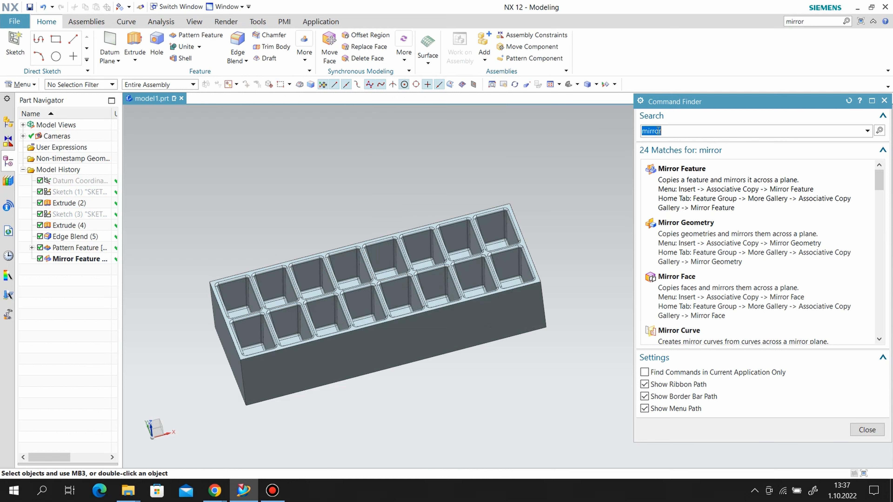
- Shell the block to a 1 mm wall thickness, removing its four side faces and the bottom face
text(shell)
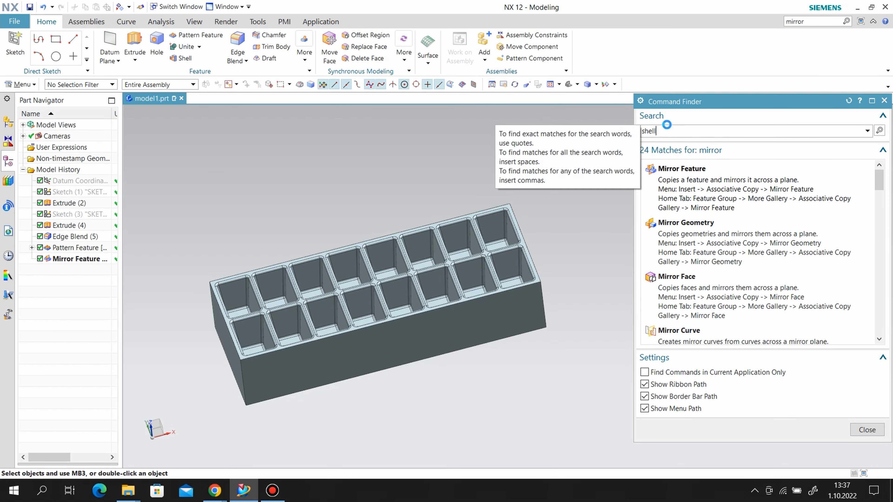
key(Return)
click(665, 168)
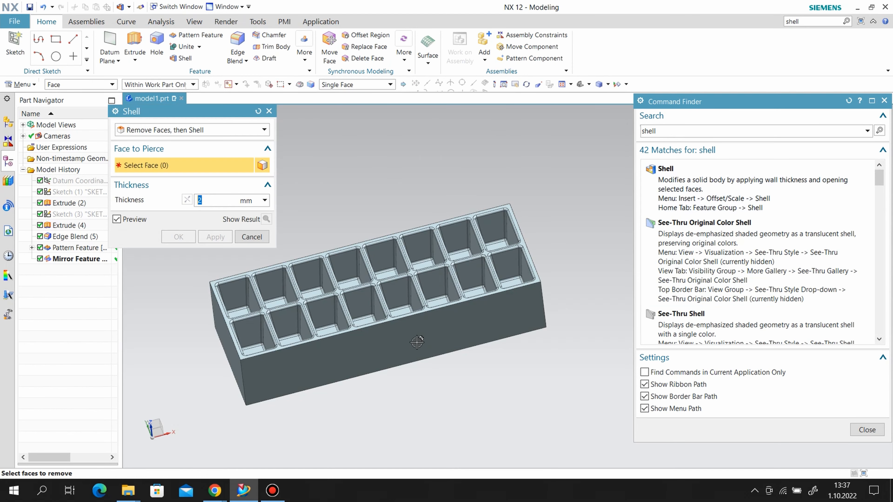
text(1)
click(382, 328)
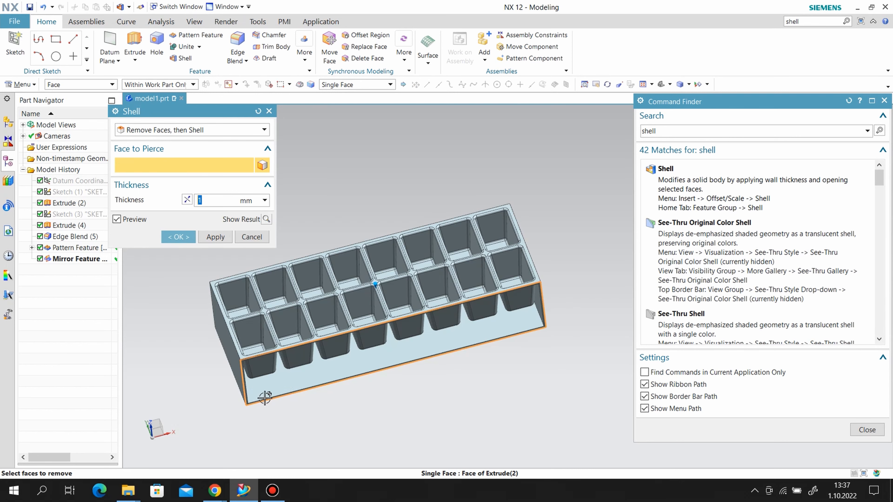
middle_drag(473, 371, 495, 317)
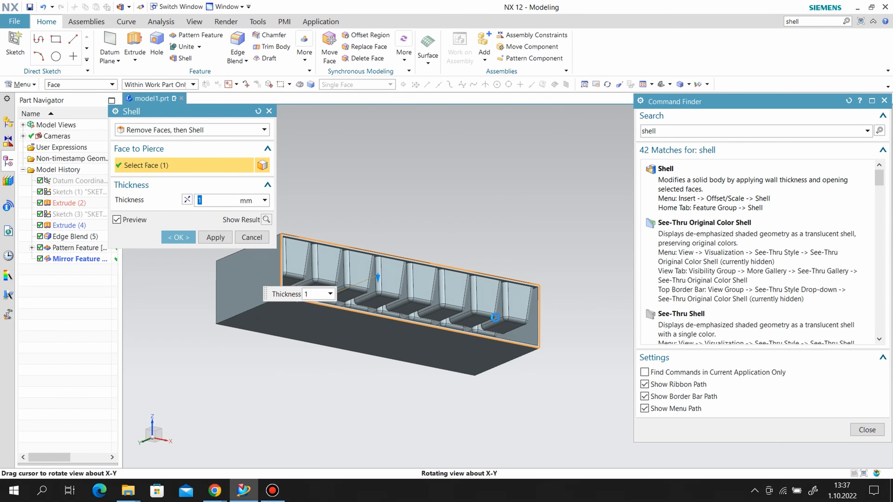
click(274, 274)
click(306, 336)
middle_drag(308, 368, 382, 333)
click(400, 238)
middle_drag(465, 321, 378, 235)
click(186, 237)
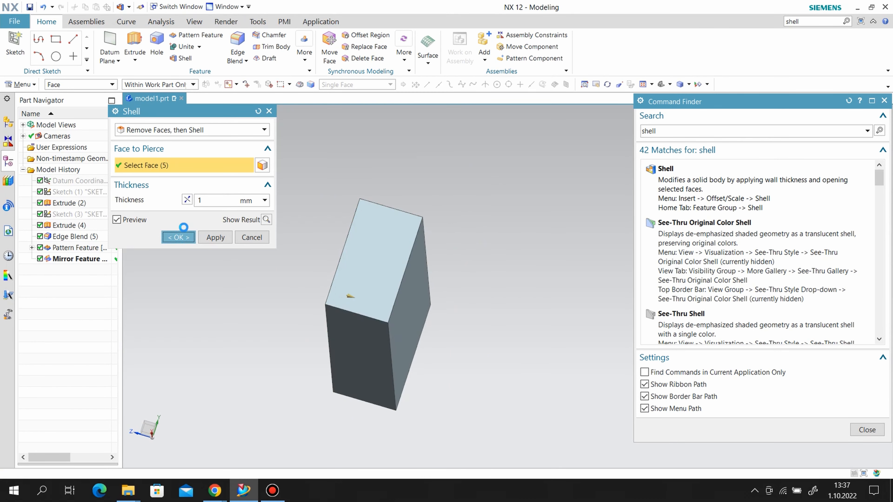
- Edge-blend the four vertical outer corner edges of the tray's rim with a 5 mm radius
middle_drag(331, 191, 319, 298)
scroll(318, 297, up, 1)
scroll(507, 336, down, 1)
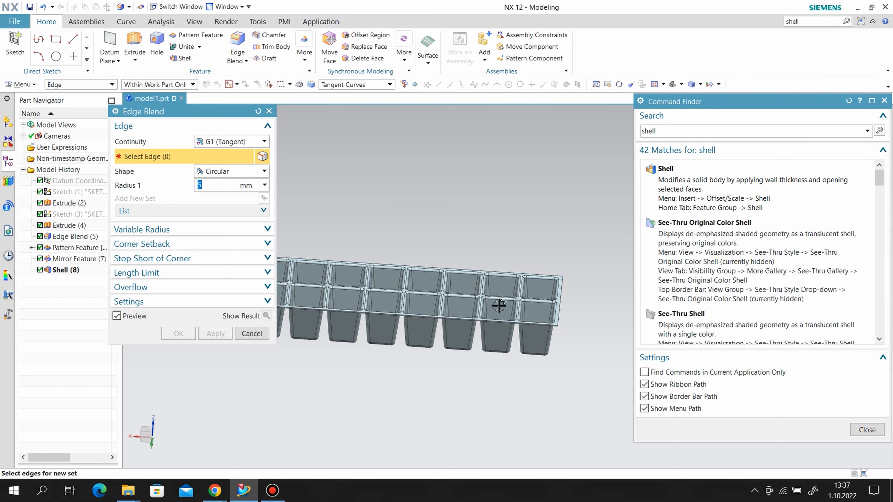
scroll(499, 306, down, 8)
click(558, 323)
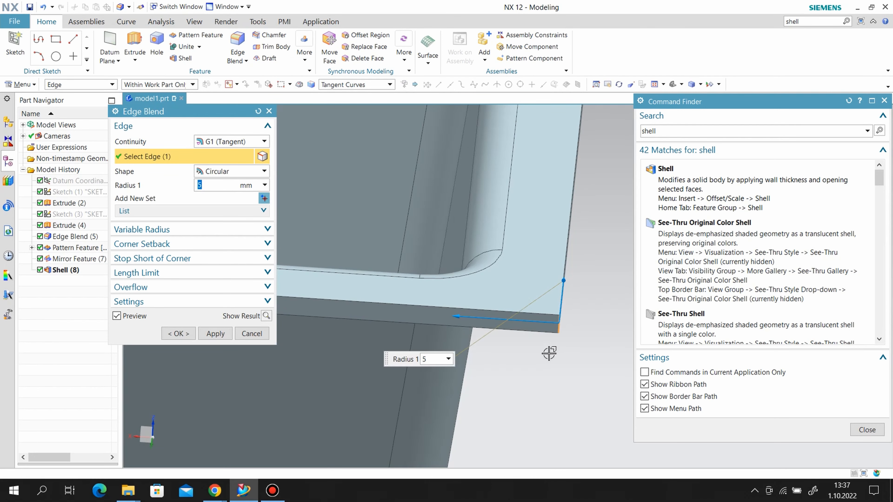
scroll(560, 355, up, 6)
middle_drag(544, 302, 493, 280)
scroll(550, 174, down, 4)
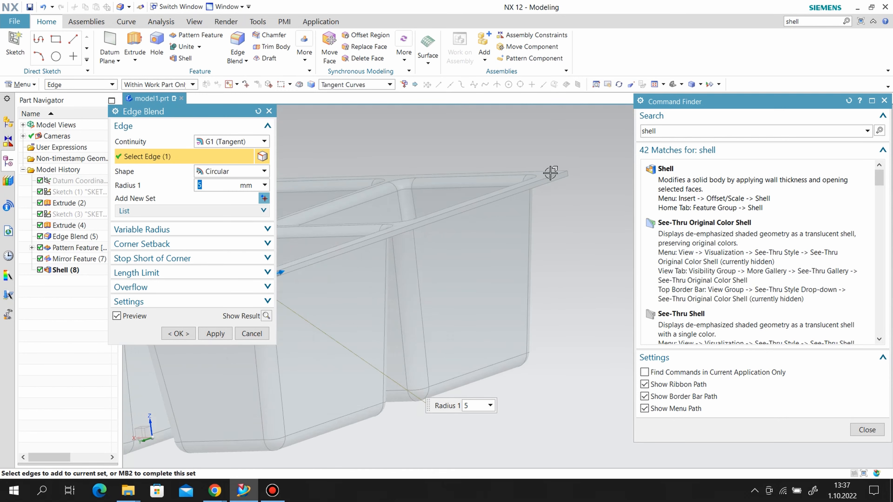
click(575, 166)
scroll(546, 220, up, 4)
scroll(498, 281, up, 6)
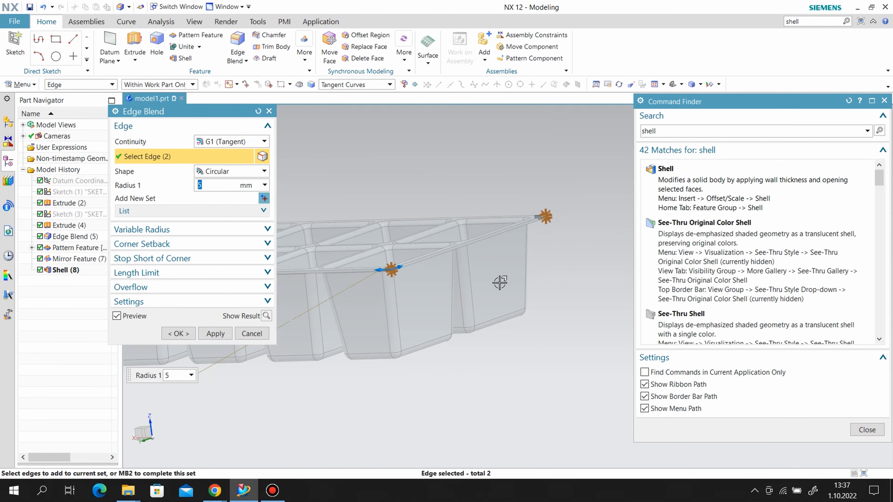
middle_drag(498, 281, 338, 263)
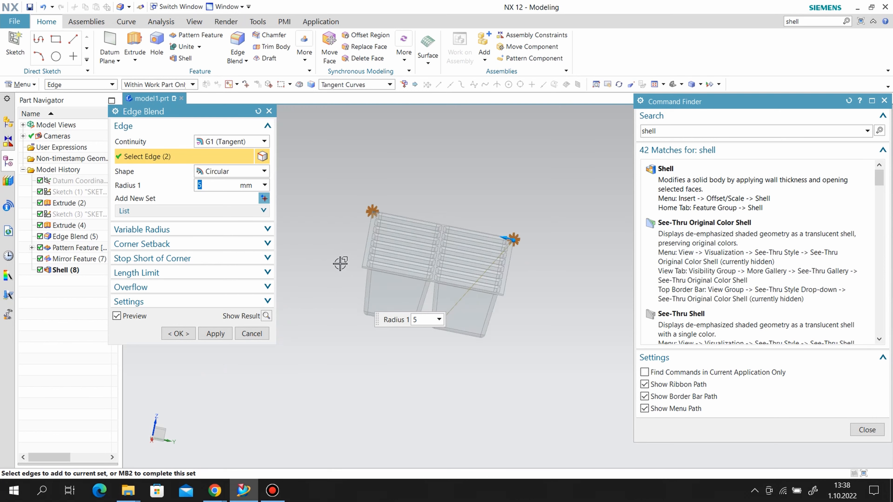
scroll(378, 279, down, 10)
click(378, 293)
scroll(384, 208, up, 10)
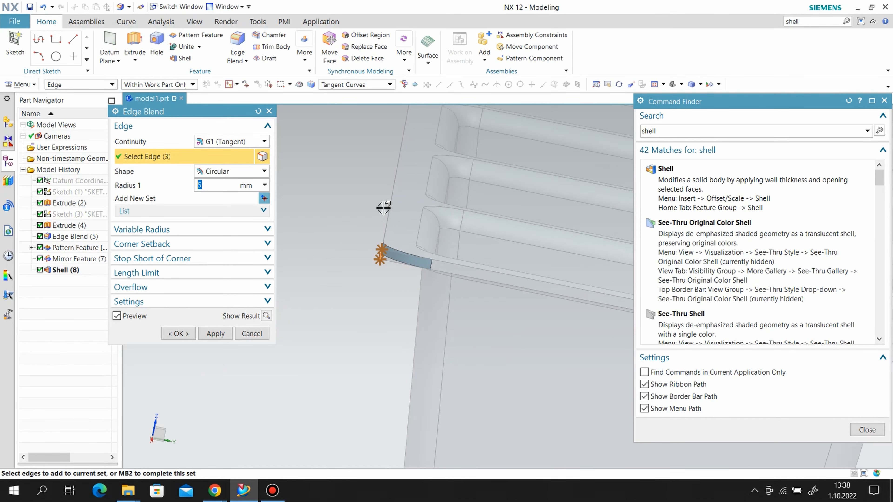
middle_drag(483, 295, 452, 314)
scroll(351, 372, down, 10)
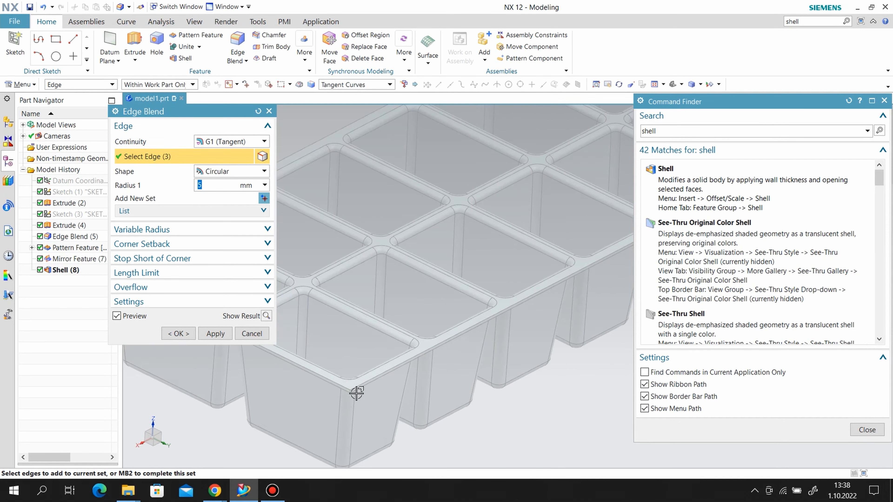
click(352, 375)
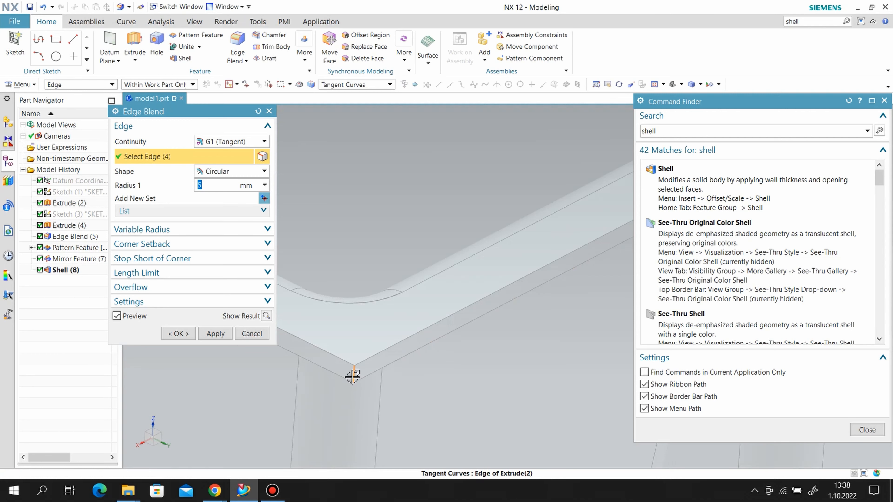
click(178, 334)
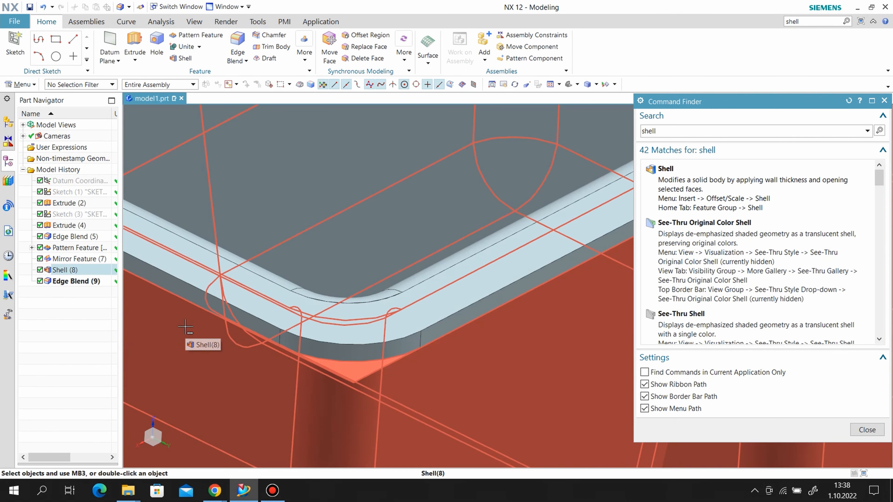
- Close the Command Finder and show the hidden datum coordinate system again
scroll(185, 328, up, 10)
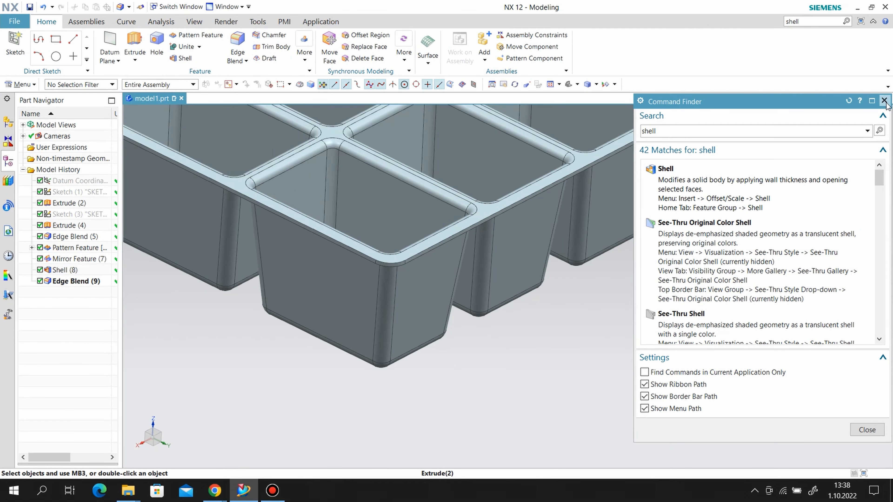
click(885, 101)
scroll(361, 359, up, 5)
mouse_move(526, 326)
middle_down()
mouse_move(535, 264)
mouse_move(515, 324)
middle_up()
right_click(79, 181)
click(96, 191)
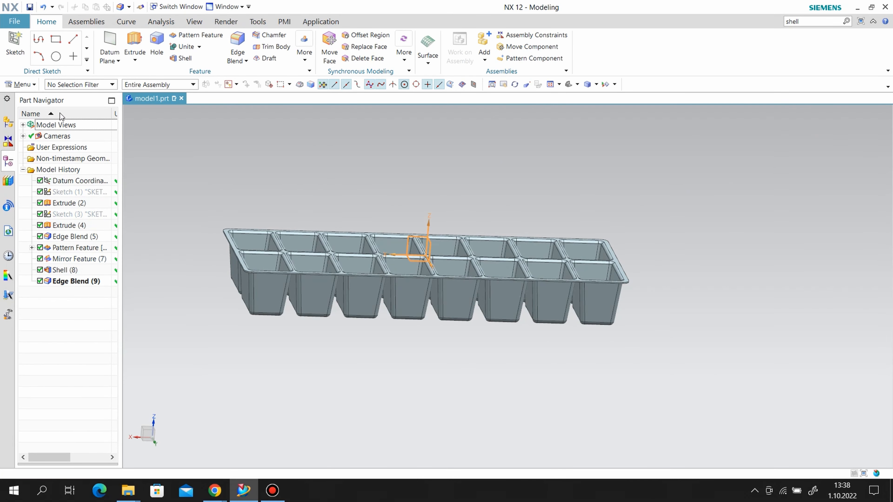
- Create a new sketch on the XZ datum plane along the tray's length
click(15, 44)
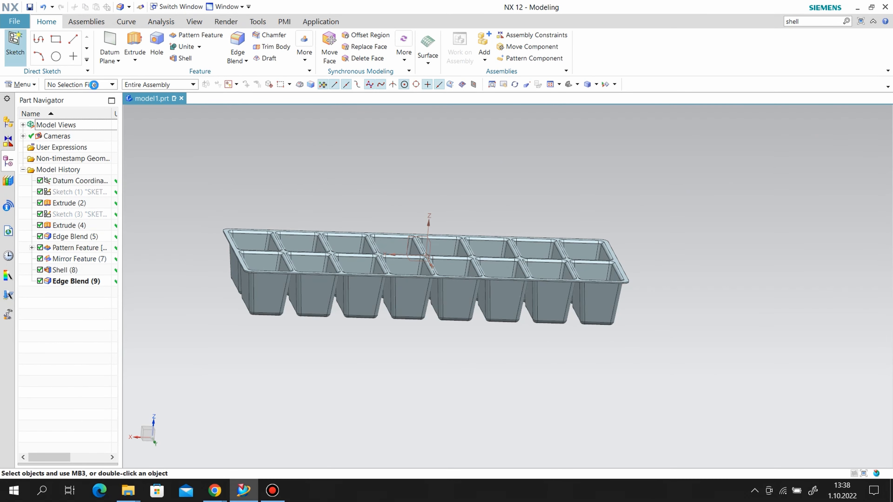
click(396, 248)
click(214, 242)
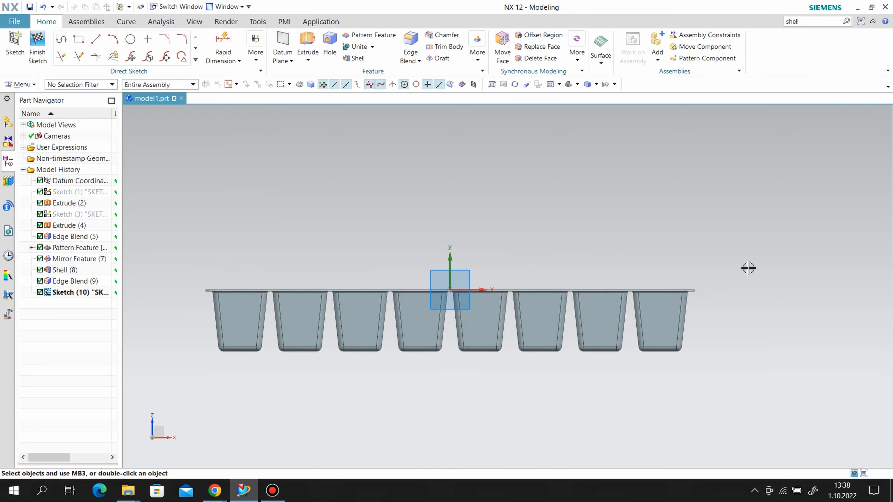
- Sketch a closed L-shaped line profile from the rim's upper outer corner, about 5.1 mm high and 4.4 mm wide with a 1.4 mm thick foot
scroll(660, 340, up, 6)
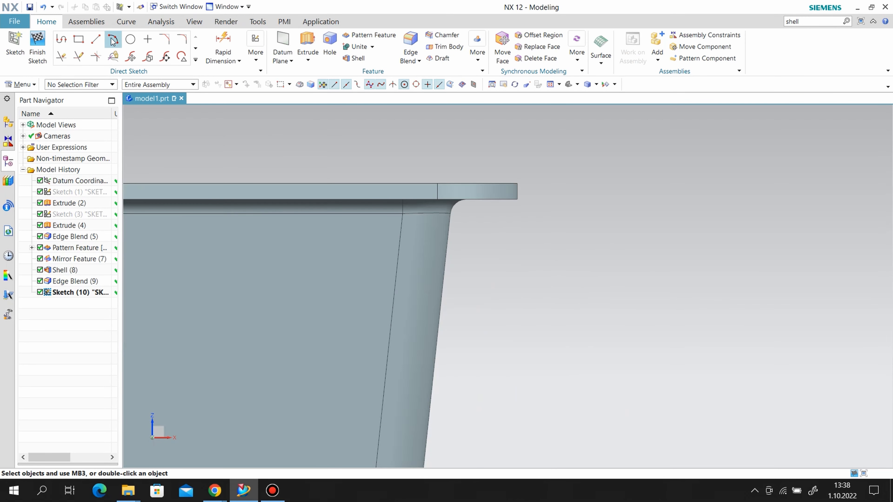
click(95, 39)
click(518, 182)
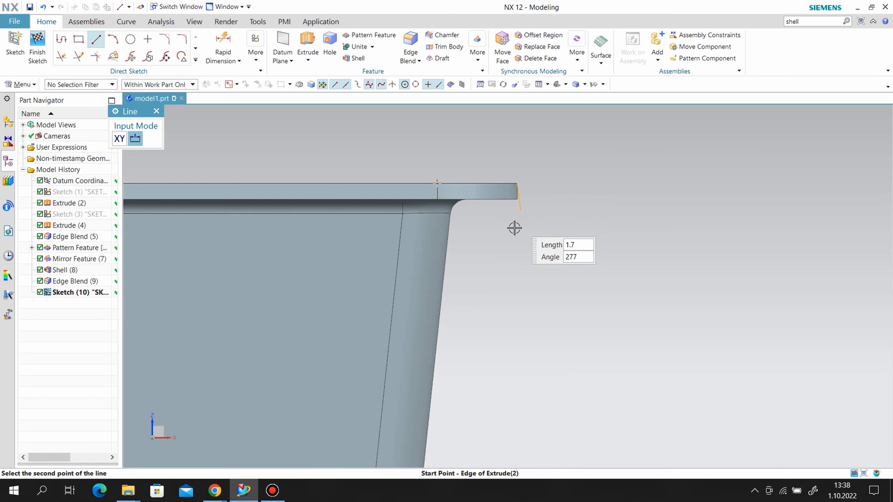
click(517, 266)
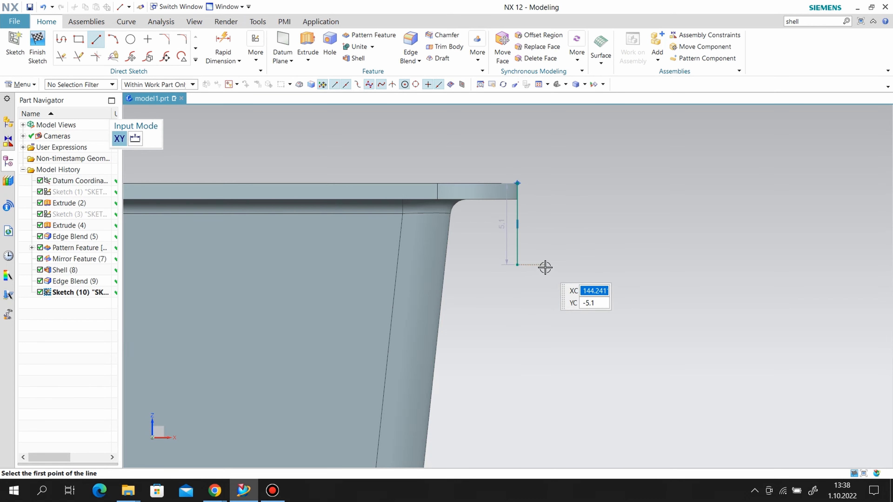
click(552, 266)
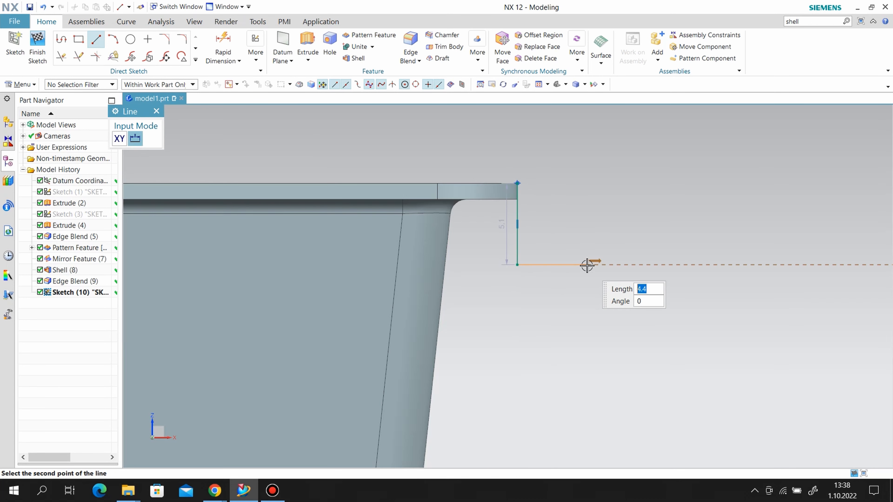
click(588, 265)
click(588, 265)
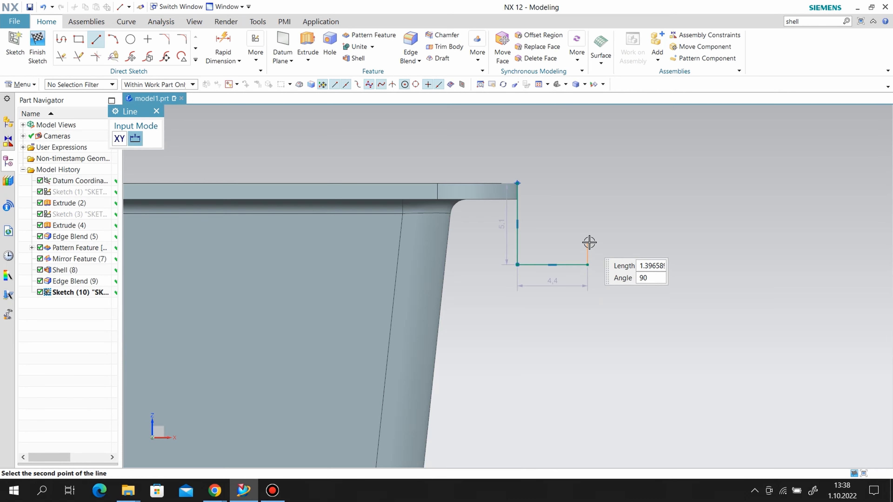
click(588, 242)
click(585, 244)
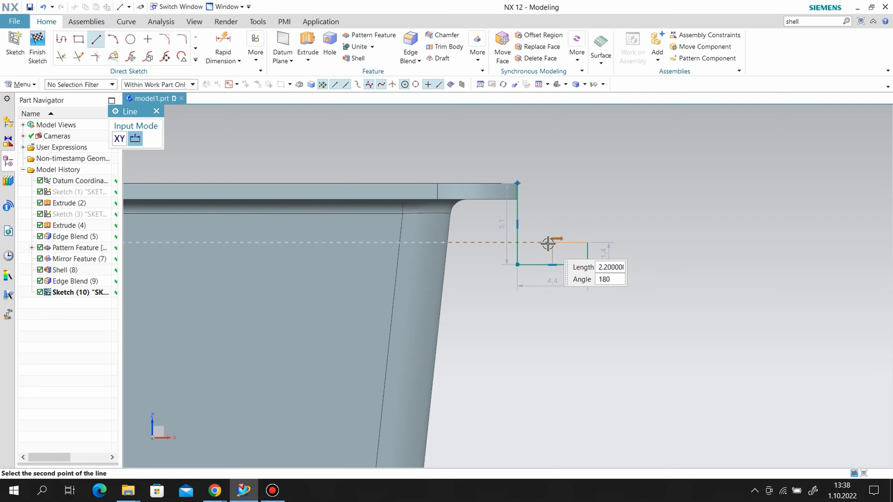
click(552, 243)
click(552, 243)
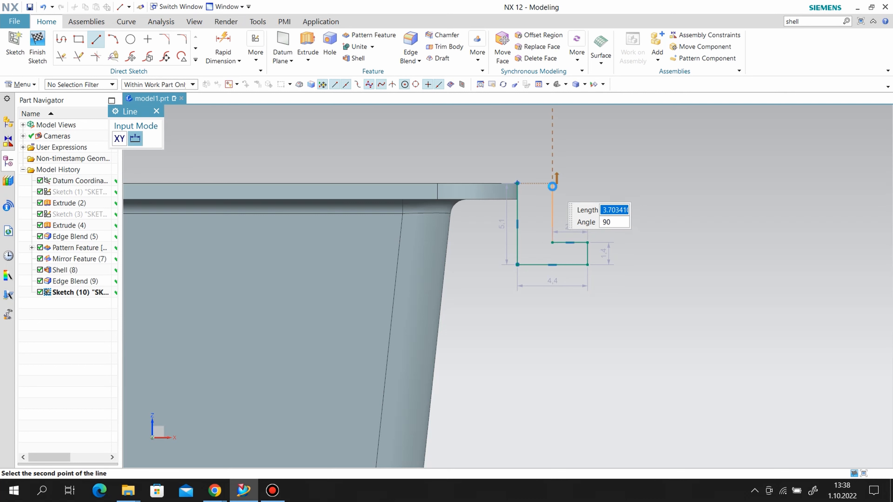
click(553, 183)
click(517, 183)
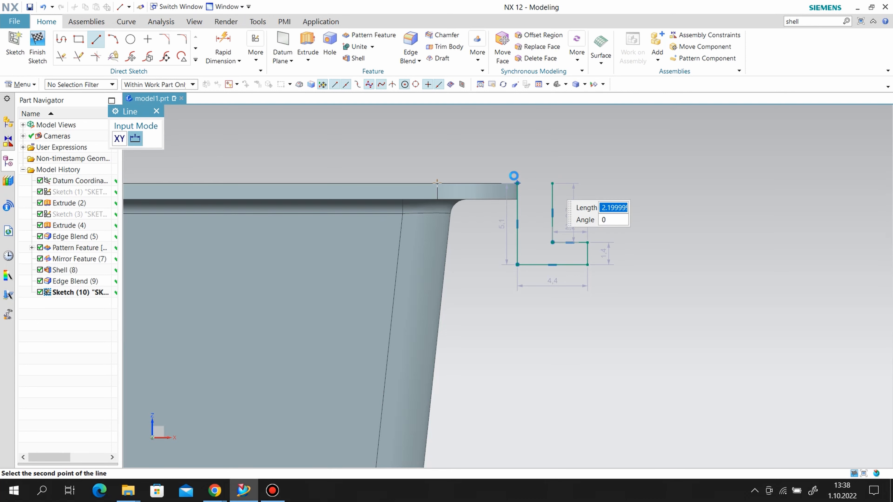
click(552, 183)
- Dimension the L-profile's overall height to 5 mm and its bottom width to 3 mm
key(d)
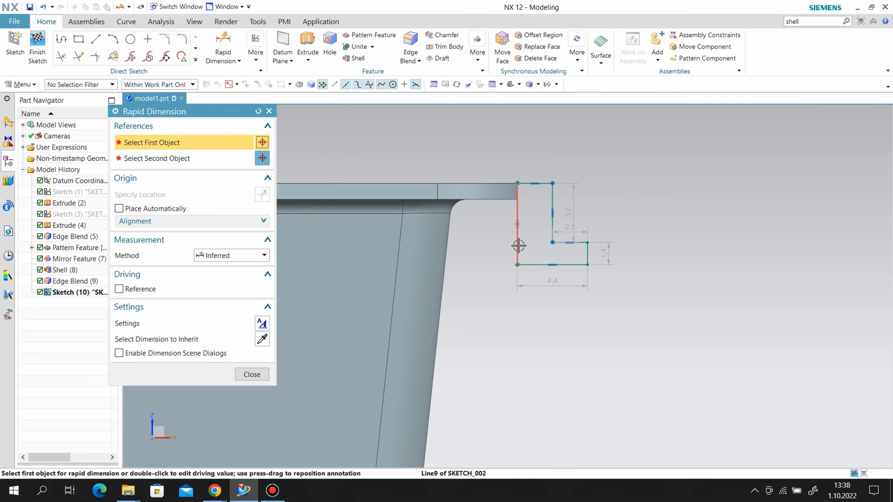
click(517, 246)
click(483, 237)
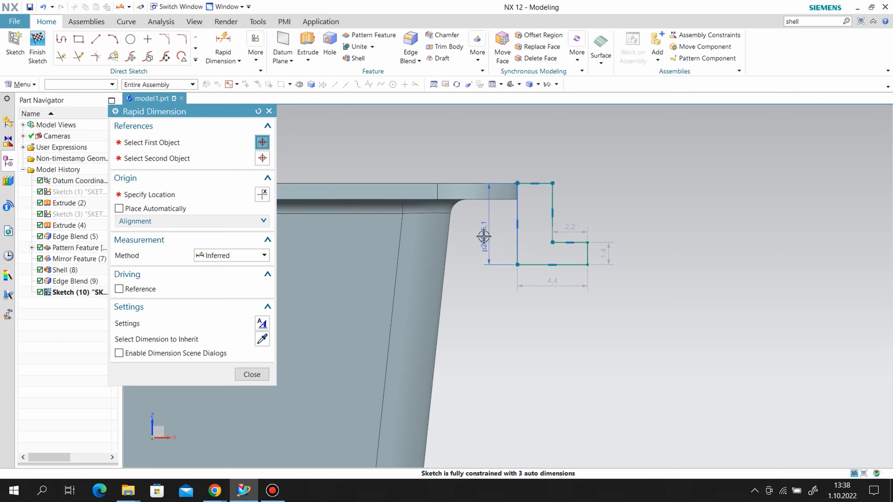
text(5)
key(Return)
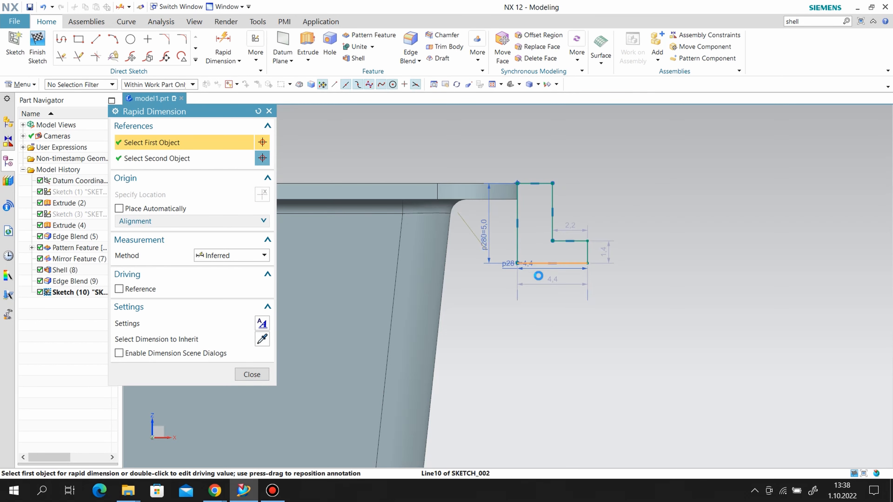
click(533, 262)
click(540, 291)
text(3)
key(Return)
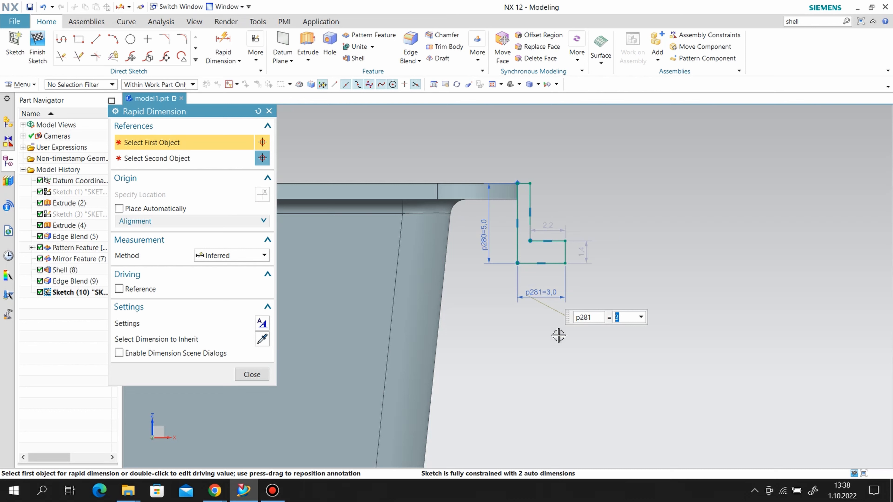
- Dimension the L-profile's foot to 1 mm thick with a 2 mm long upper edge, and finish the sketch
click(568, 249)
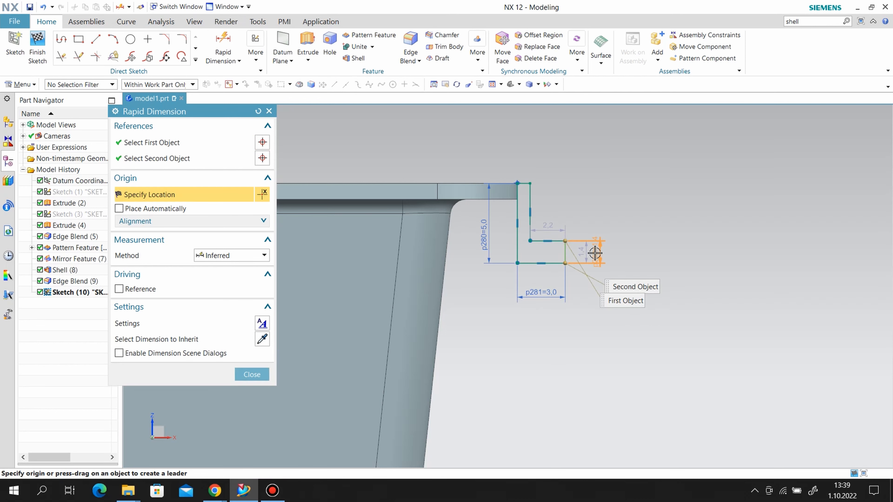
click(596, 242)
text(1)
key(Return)
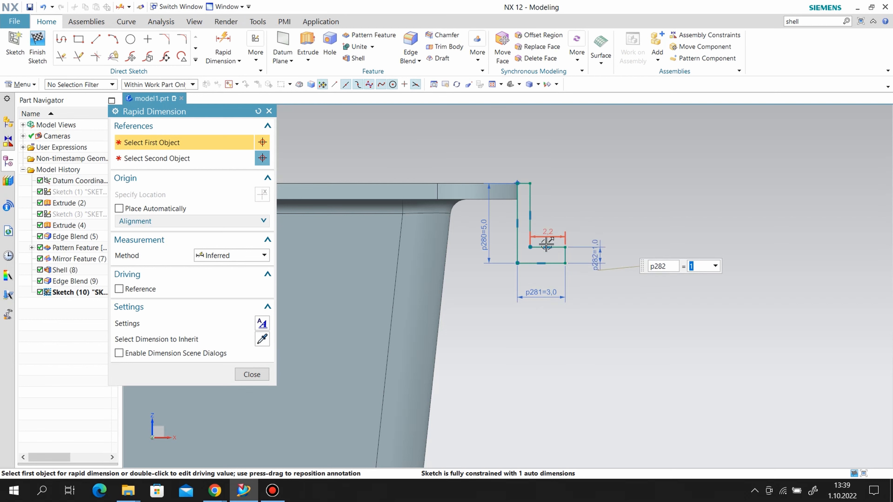
scroll(546, 243, up, 3)
click(547, 246)
click(551, 215)
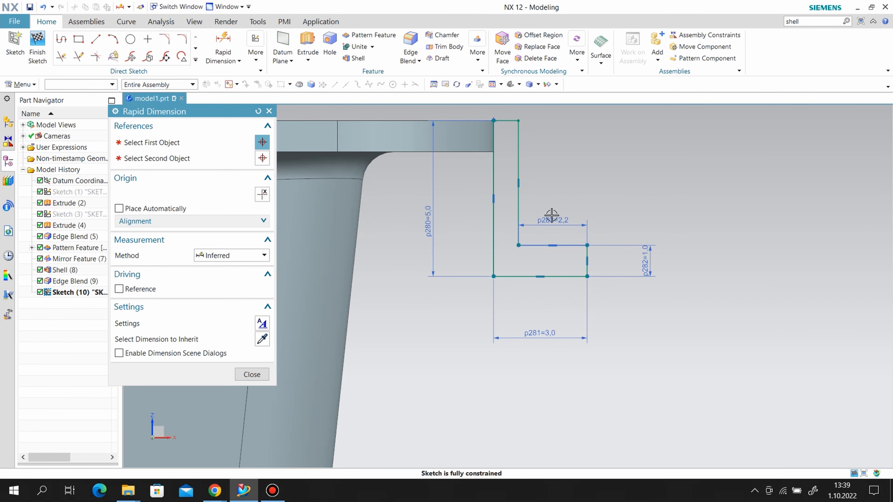
text(22.2)
key(Return)
click(251, 375)
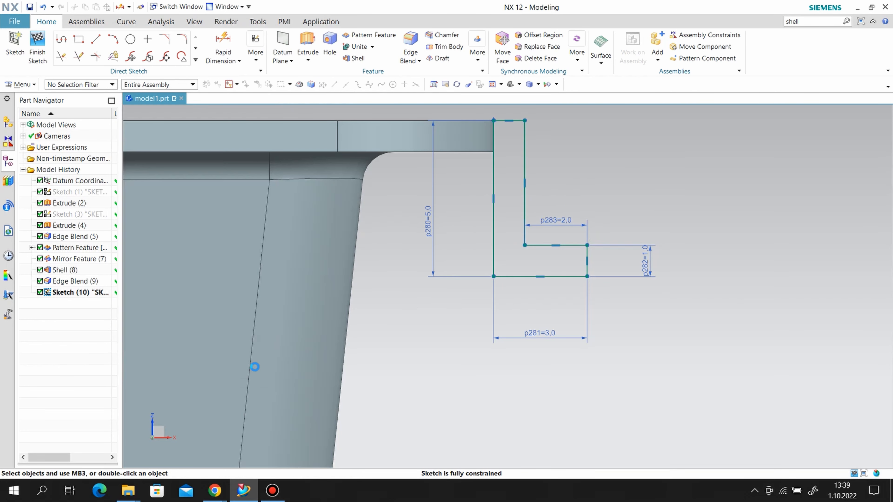
click(37, 53)
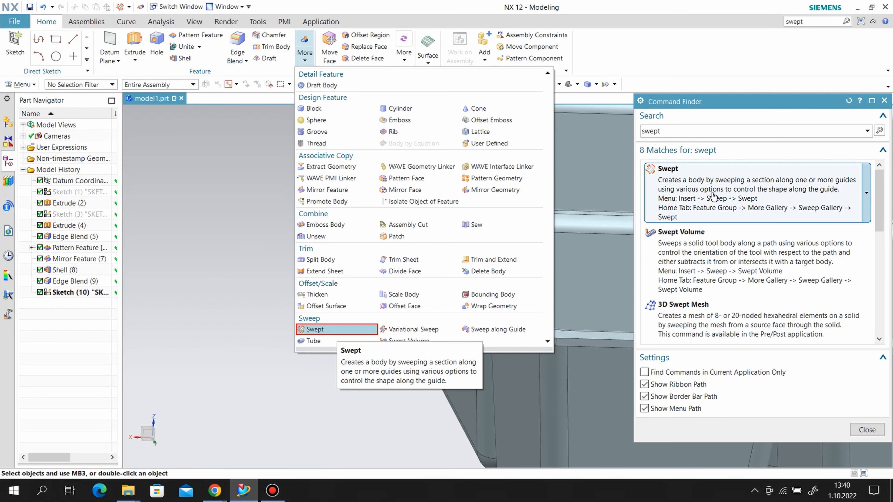
- Start a Swept feature with the L-shaped profile as section and the tangent chain of the tray's outer rim edges as guide
click(712, 193)
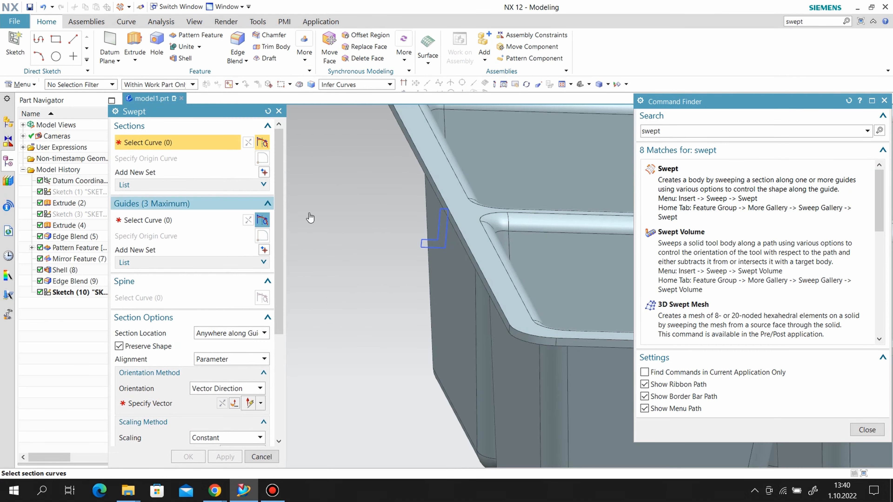
click(430, 240)
click(183, 221)
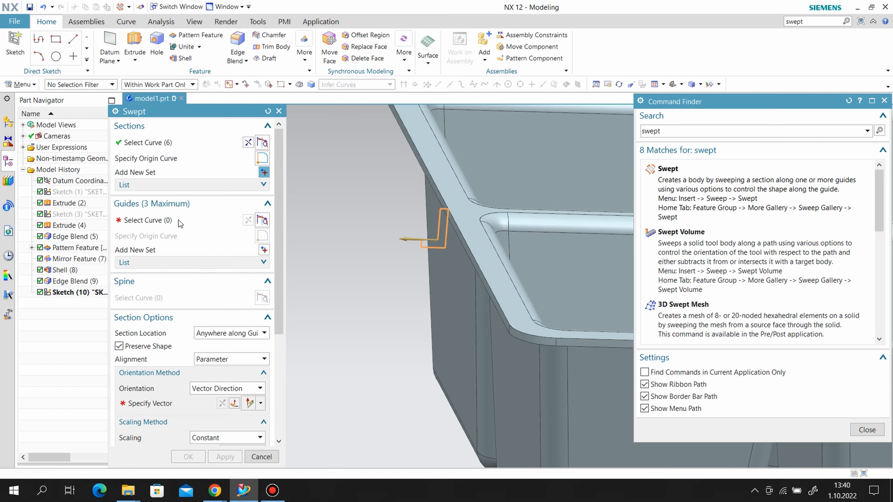
click(348, 85)
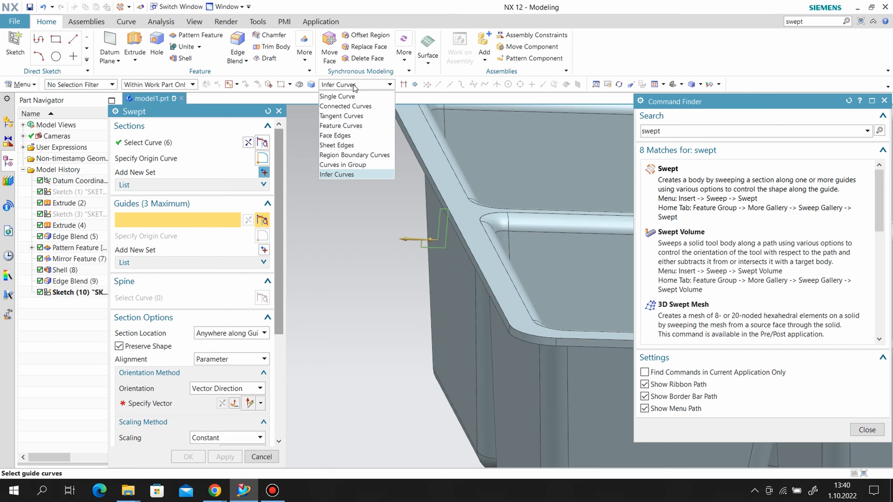
click(341, 116)
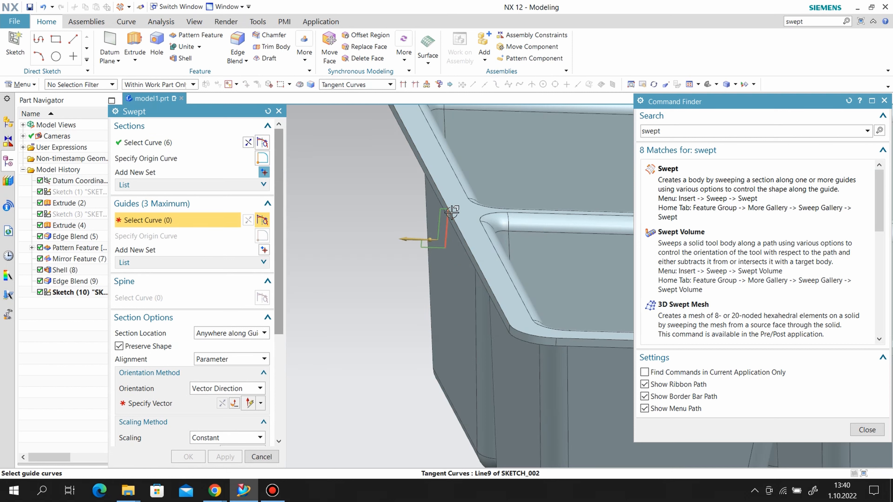
click(455, 218)
scroll(404, 287, down, 3)
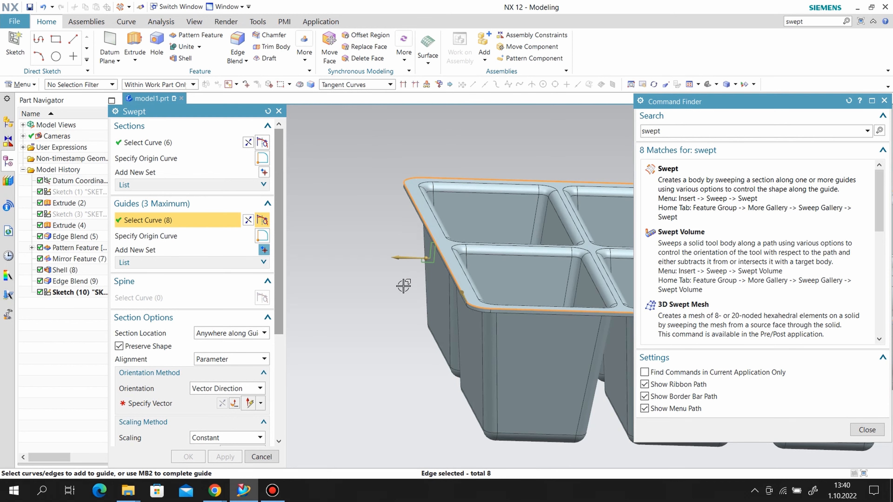
- Set the sweep's section orientation to Fixed and create the solid rim
scroll(211, 401, down, 6)
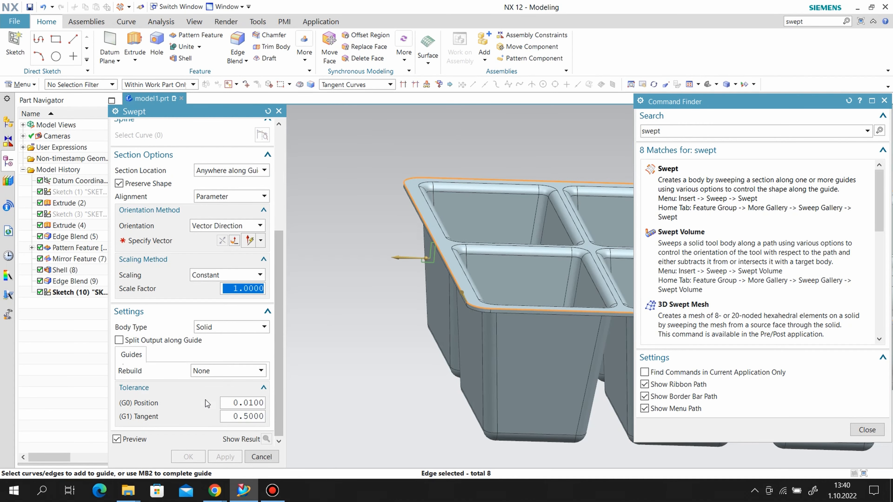
scroll(195, 390, up, 3)
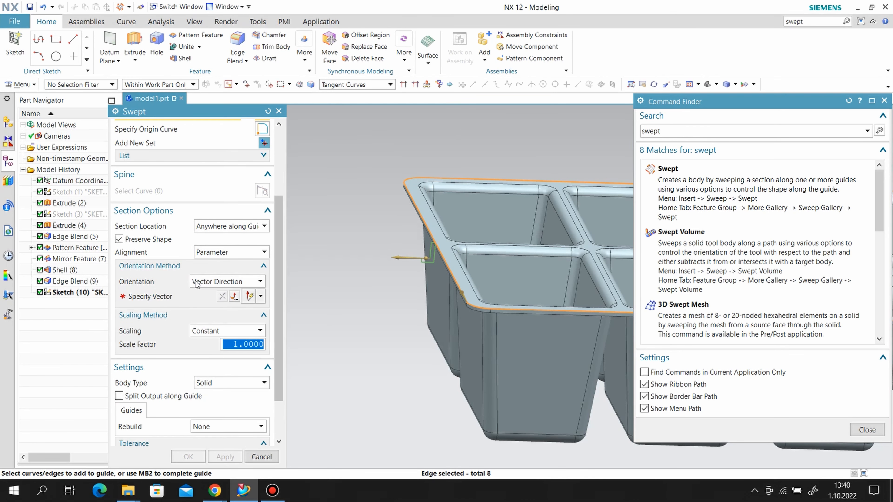
click(196, 284)
click(201, 292)
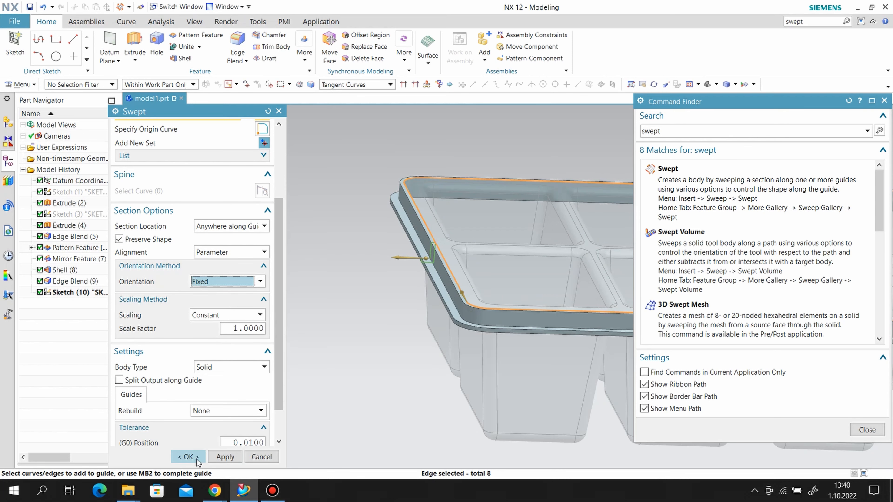
click(188, 457)
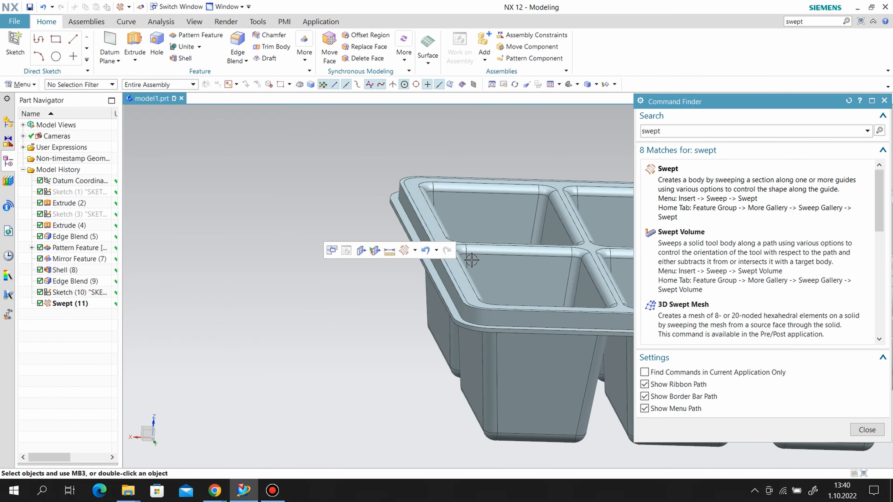
- Hide the L-profile sketch at the rim
scroll(471, 260, up, 3)
right_click(386, 220)
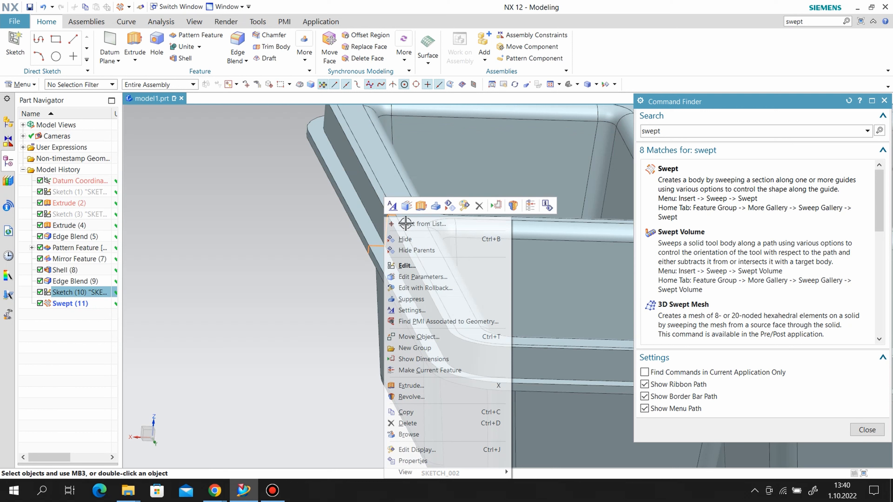
click(405, 239)
- Unite the swept rim and the tray into one solid body
click(185, 47)
click(392, 233)
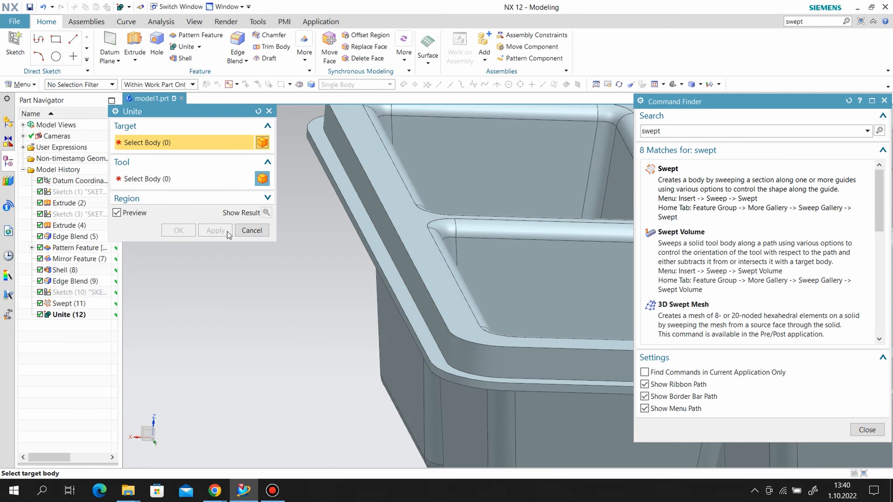
click(269, 111)
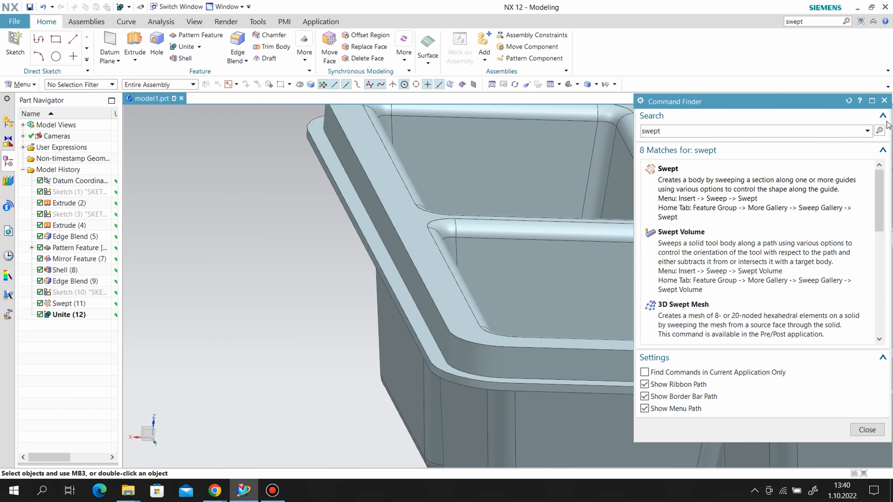
- Close the command search window and hide the datum coordinate system
click(885, 101)
scroll(376, 226, down, 3)
click(371, 227)
scroll(406, 226, down, 3)
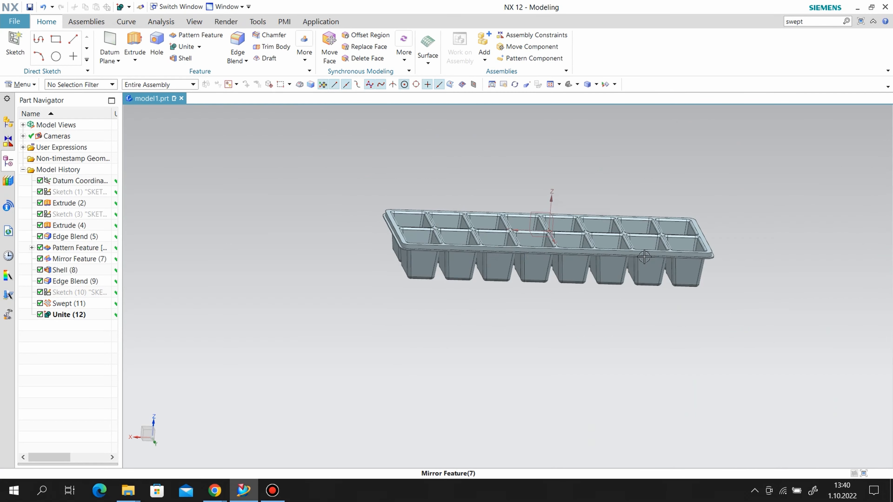
right_click(550, 205)
click(568, 227)
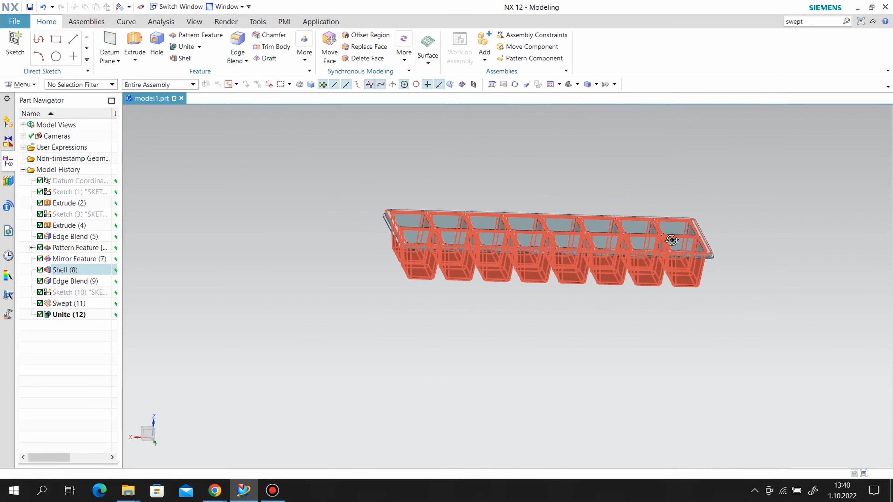
- Turn on True Shading for the tray and open the True Shading Editor with its floor settings expanded
middle_drag(674, 239, 582, 248)
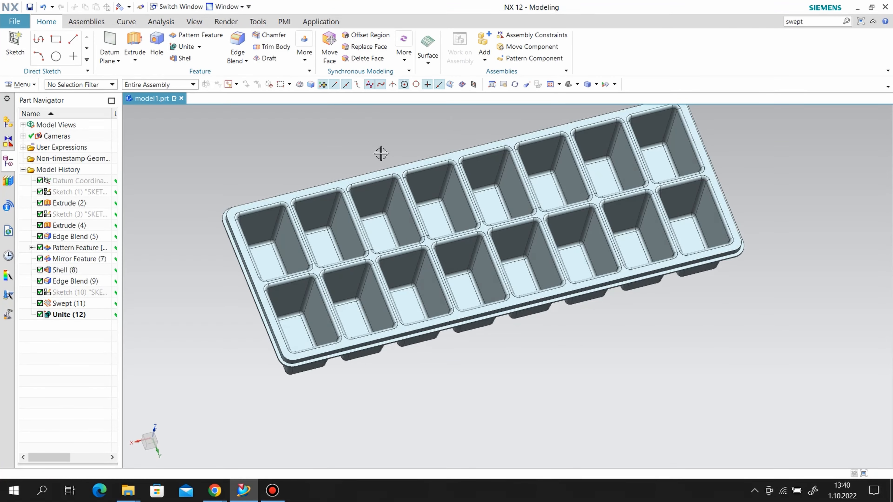
click(195, 21)
click(496, 61)
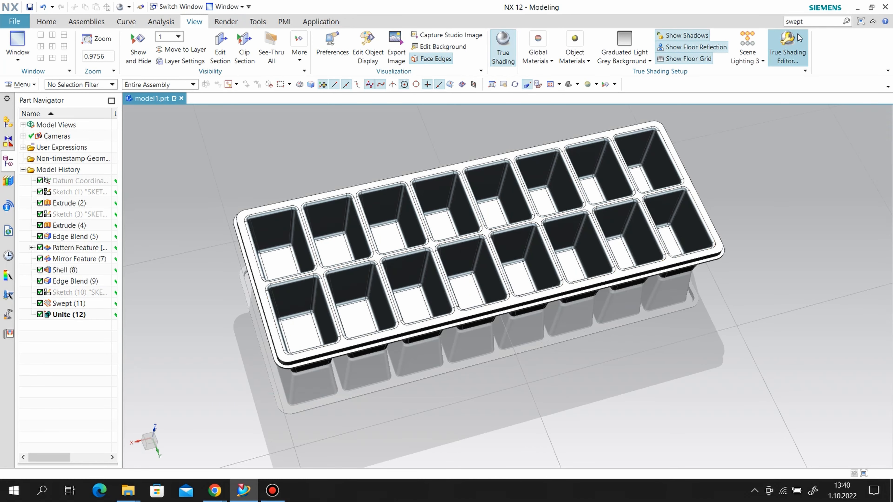
click(787, 43)
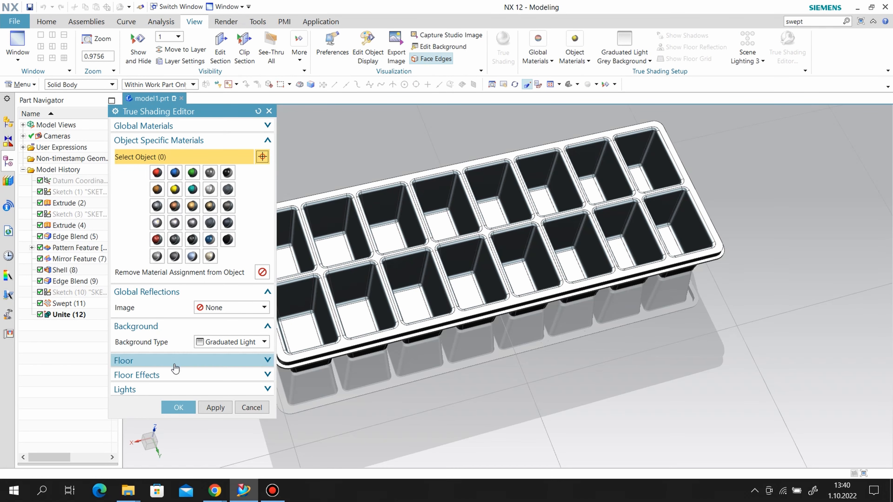
click(163, 361)
- Try a blue material and Black Glossy Plastic on the tray body
click(374, 341)
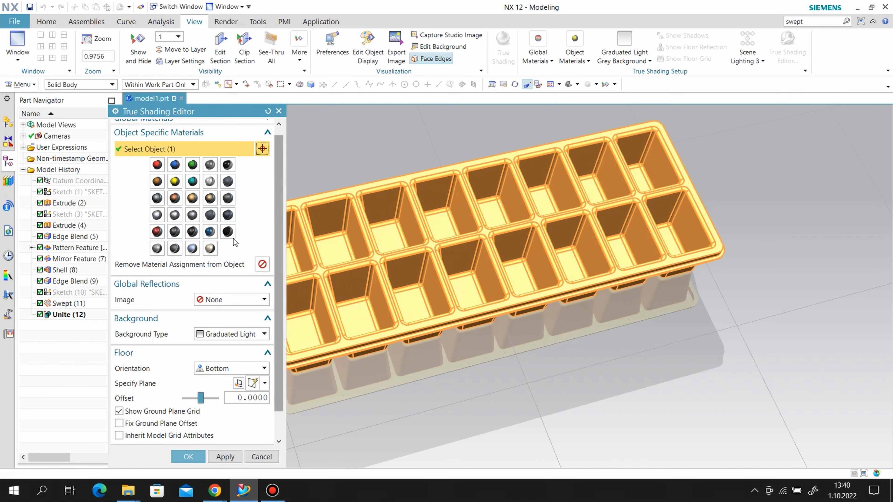
click(175, 164)
scroll(176, 223, up, 1)
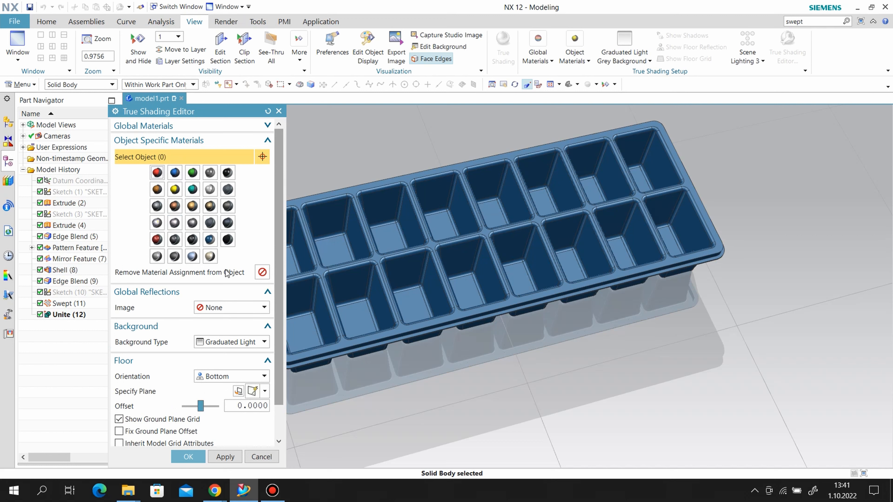
click(390, 291)
click(228, 173)
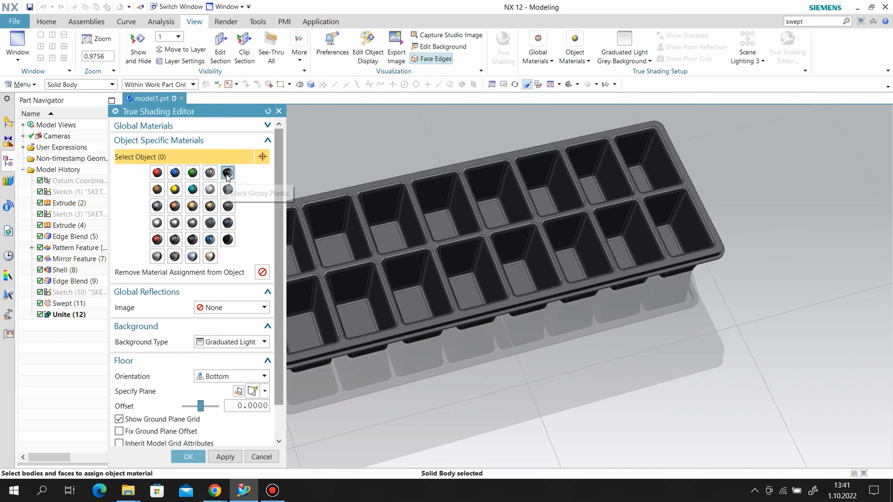
- Assign the yellow material to the tray body and accept the shading settings
click(375, 247)
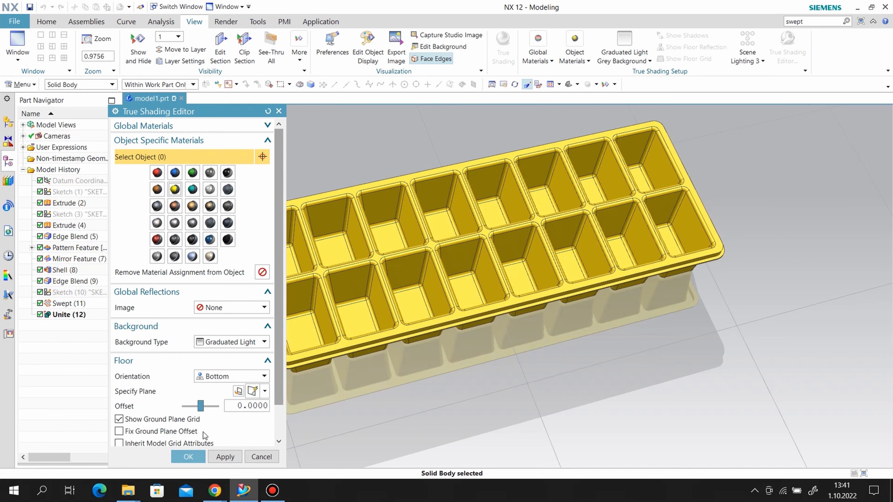
click(188, 457)
- Examine the shaded yellow tray from several angles and distances
mouse_move(633, 253)
middle_down()
mouse_move(644, 232)
mouse_move(642, 193)
mouse_move(634, 266)
mouse_move(648, 279)
mouse_move(759, 291)
mouse_move(747, 295)
mouse_move(682, 262)
mouse_move(689, 262)
mouse_move(609, 296)
mouse_move(572, 335)
mouse_move(574, 316)
middle_up()
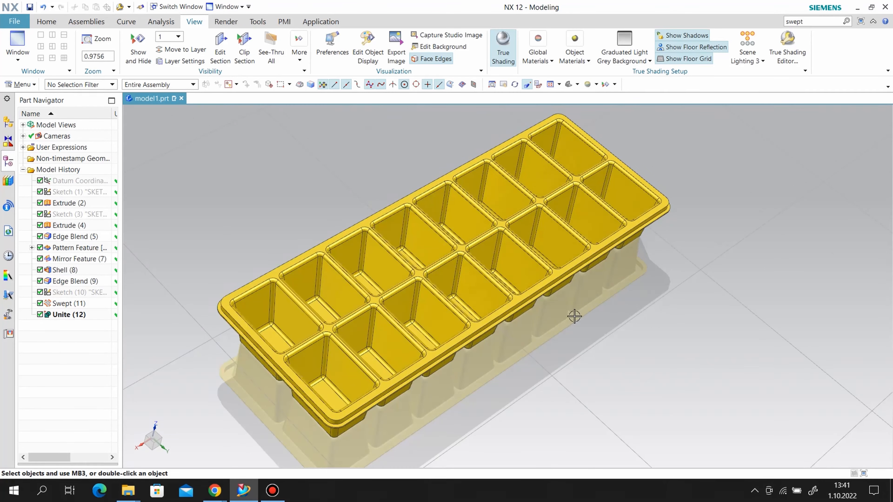
scroll(575, 316, down, 1)
middle_drag(647, 280, 622, 295)
scroll(698, 302, up, 1)
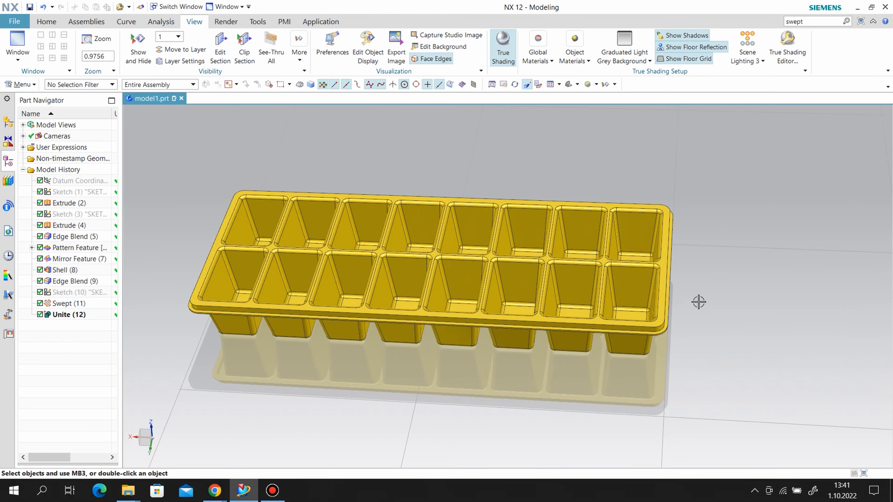
middle_drag(662, 322, 602, 295)
scroll(688, 279, down, 2)
scroll(715, 253, up, 1)
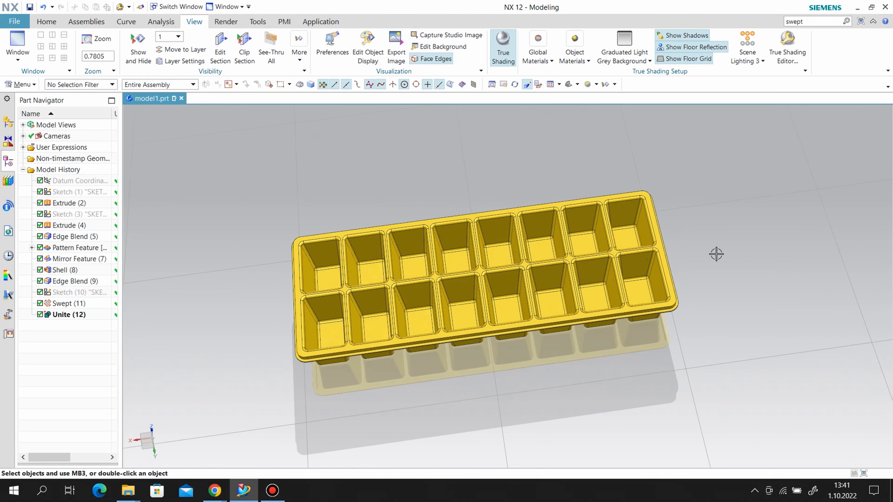